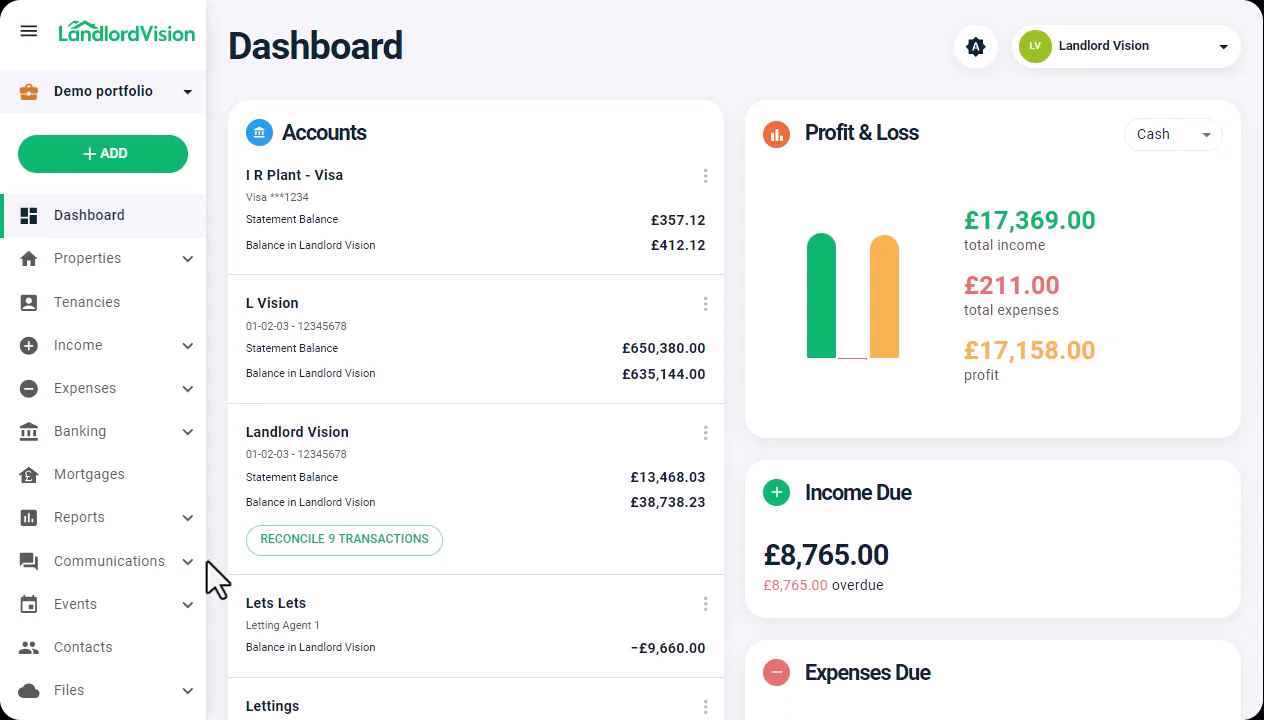
# Step: Open the list of sent communications and start composing a new message
pyautogui.scroll(1, 182, 570)
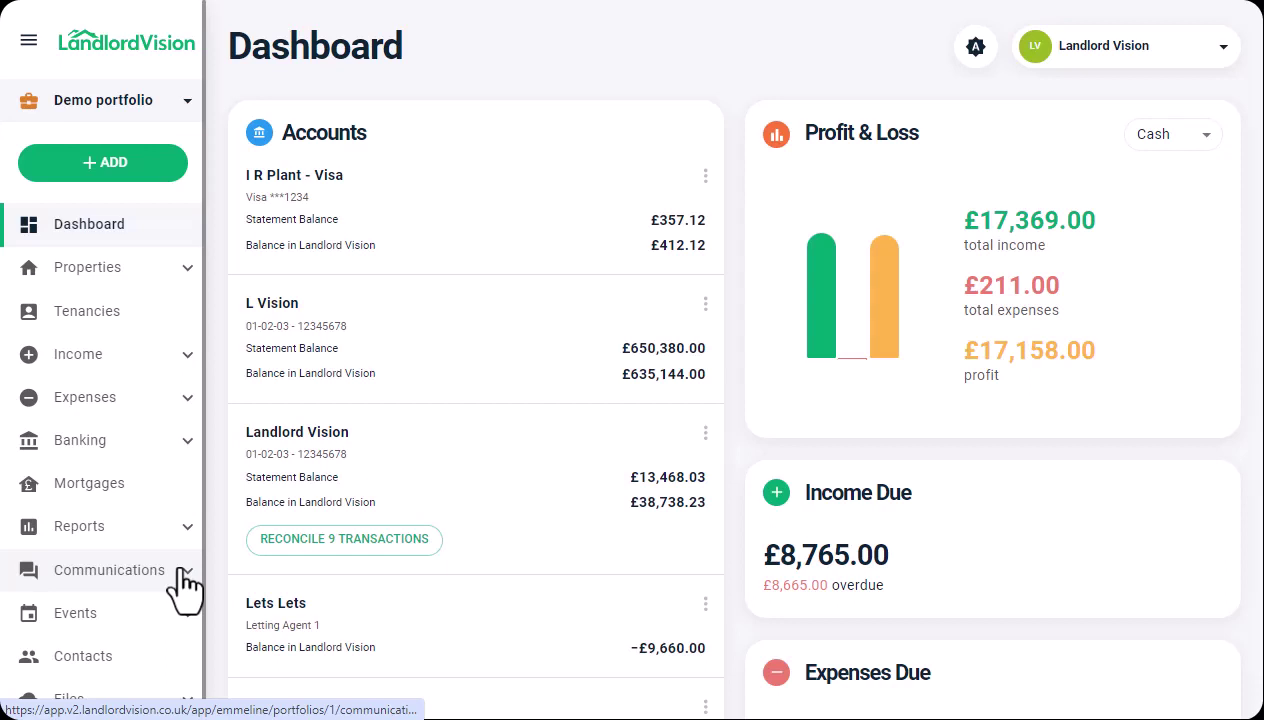
pyautogui.click(172, 572)
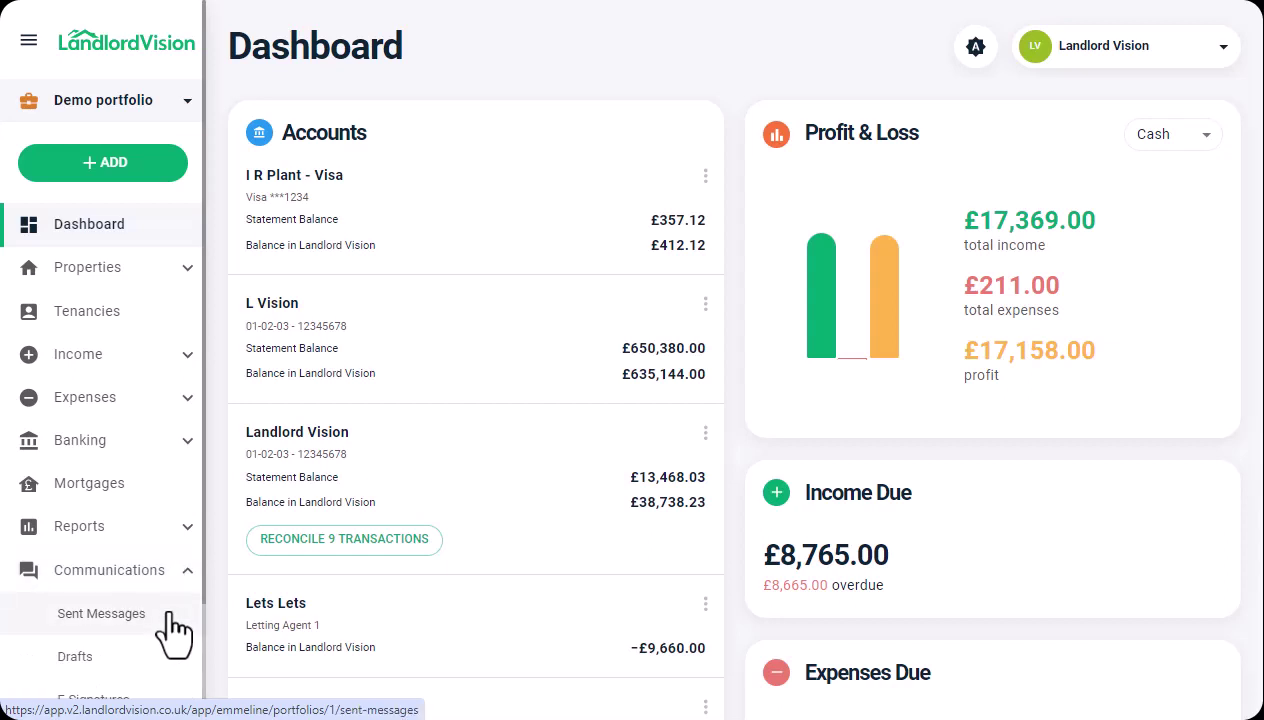
pyautogui.click(170, 615)
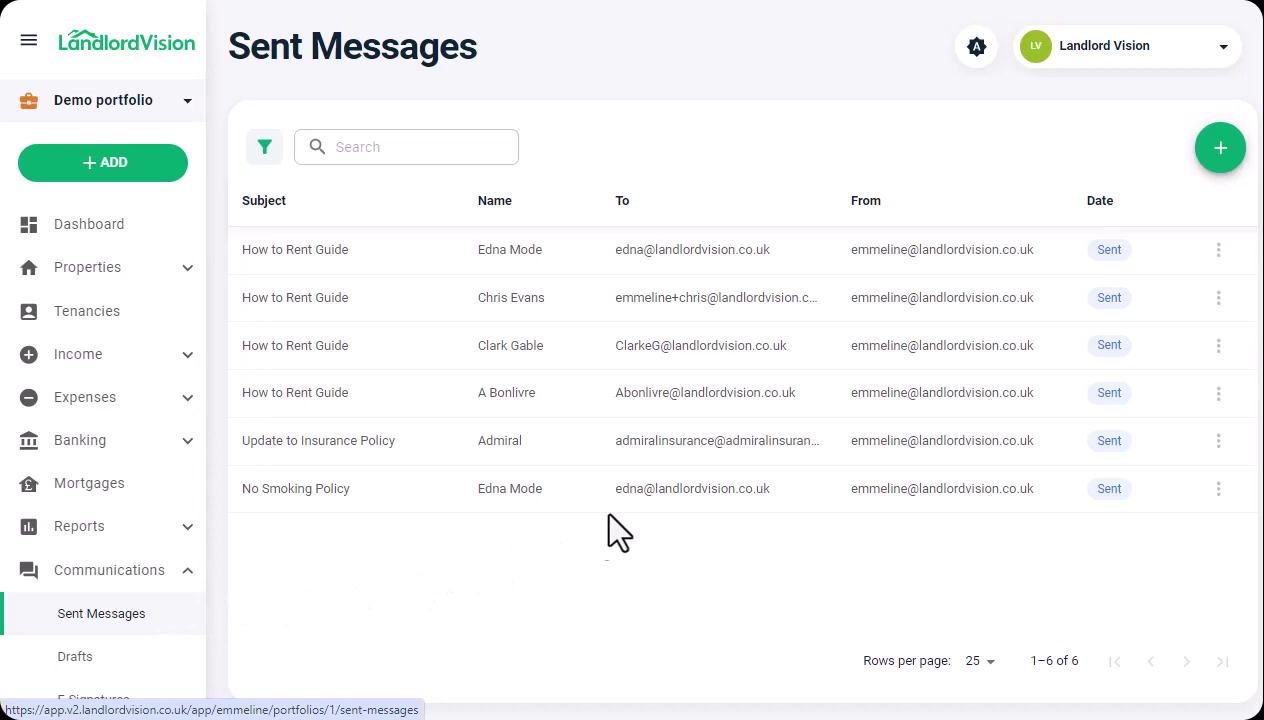
pyautogui.click(1220, 150)
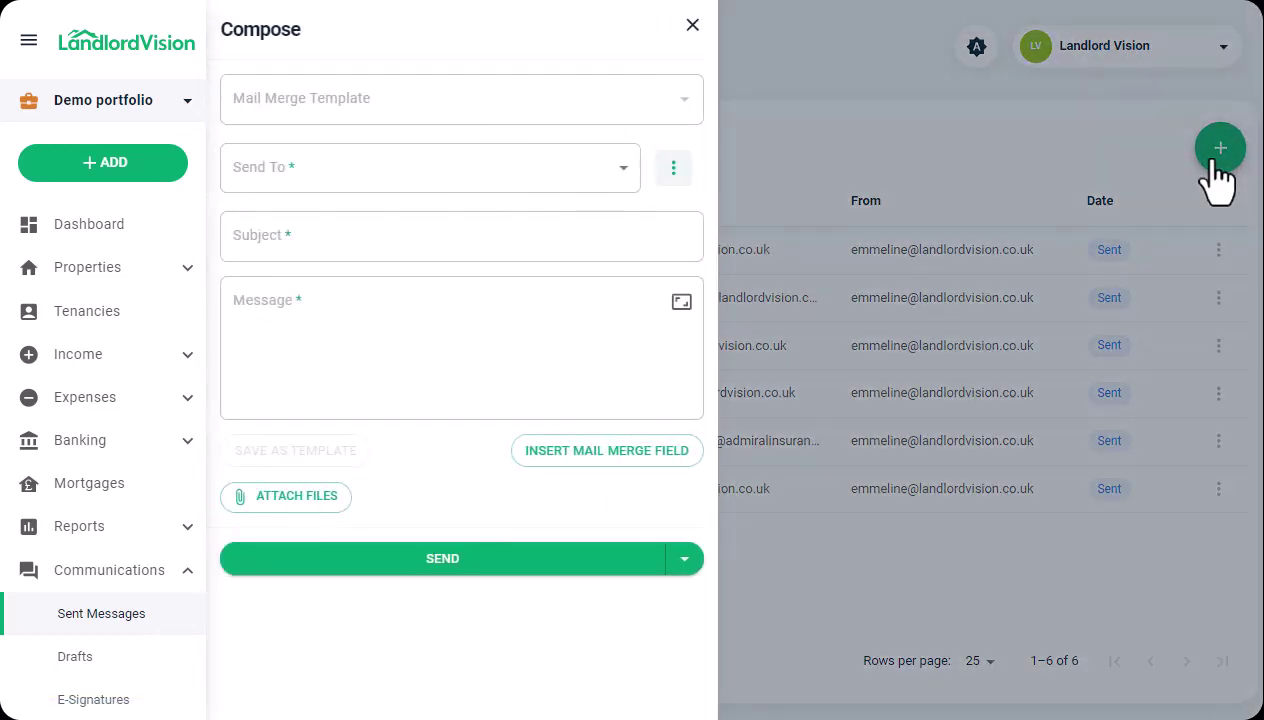
# Step: Address the message to the first listed tenant contact and to Admiral
pyautogui.click(621, 172)
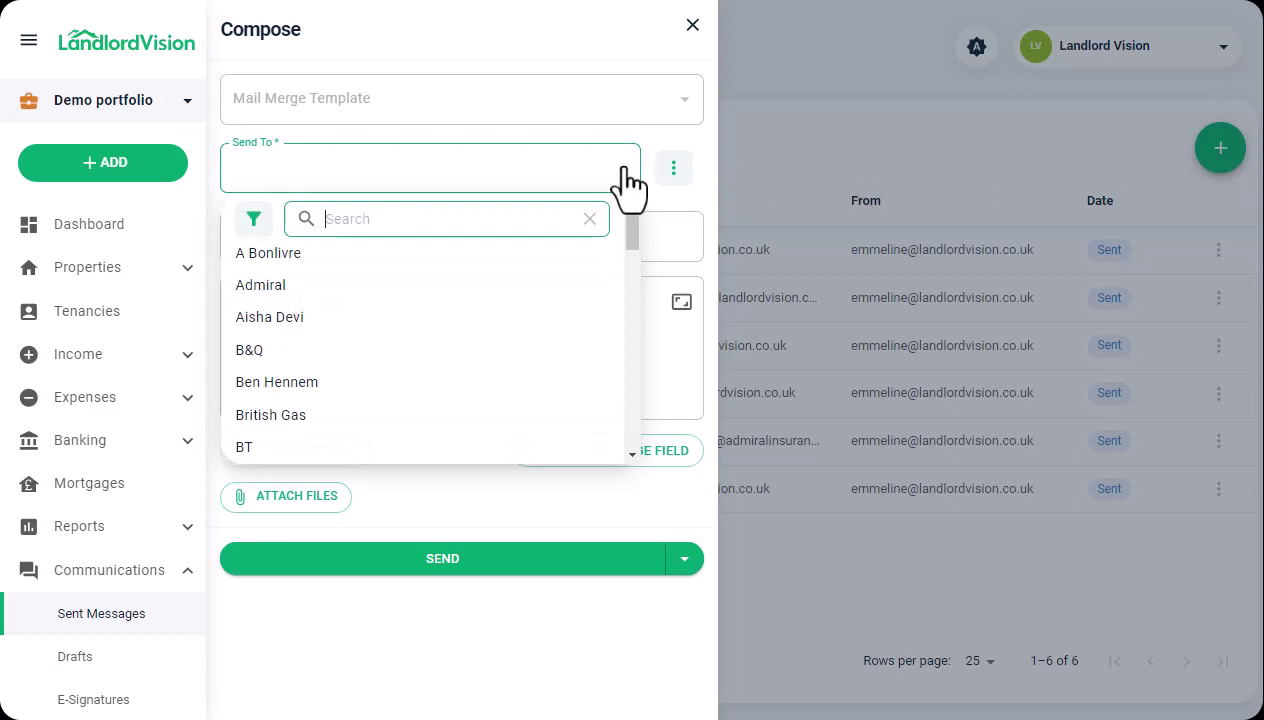
pyautogui.click(573, 262)
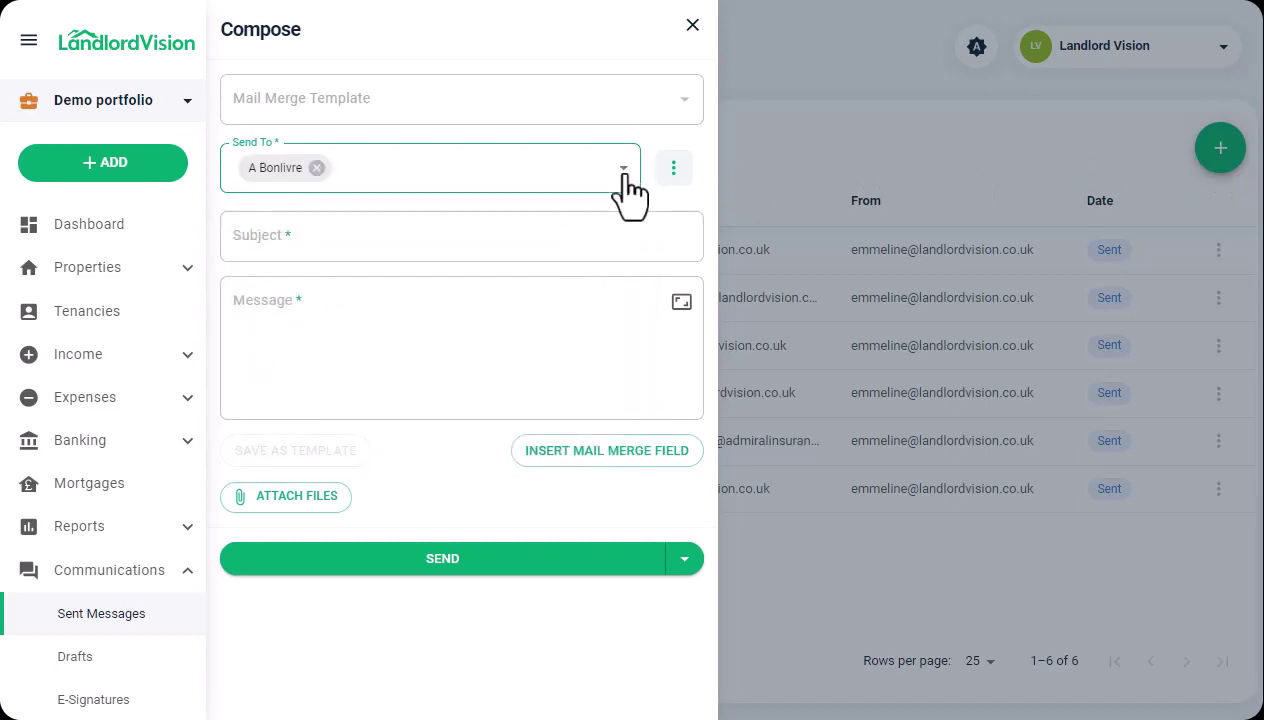
pyautogui.click(622, 176)
pyautogui.click(600, 284)
# Step: Set the message subject to "New Tenancy Information"
pyautogui.click(702, 246)
pyautogui.write('New Tenancy ')
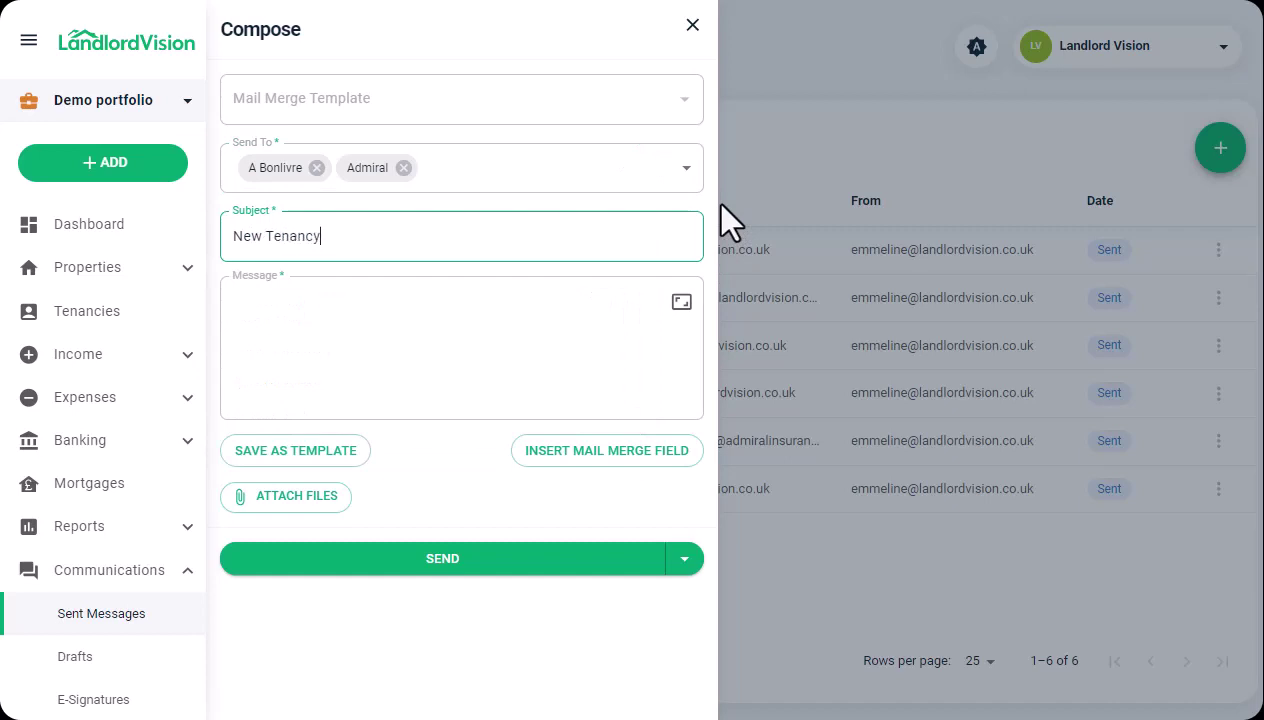
pyautogui.write('Information')
# Step: Begin the message body with "Dear", followed by the Tenant Name mail merge field and a comma
pyautogui.click(697, 282)
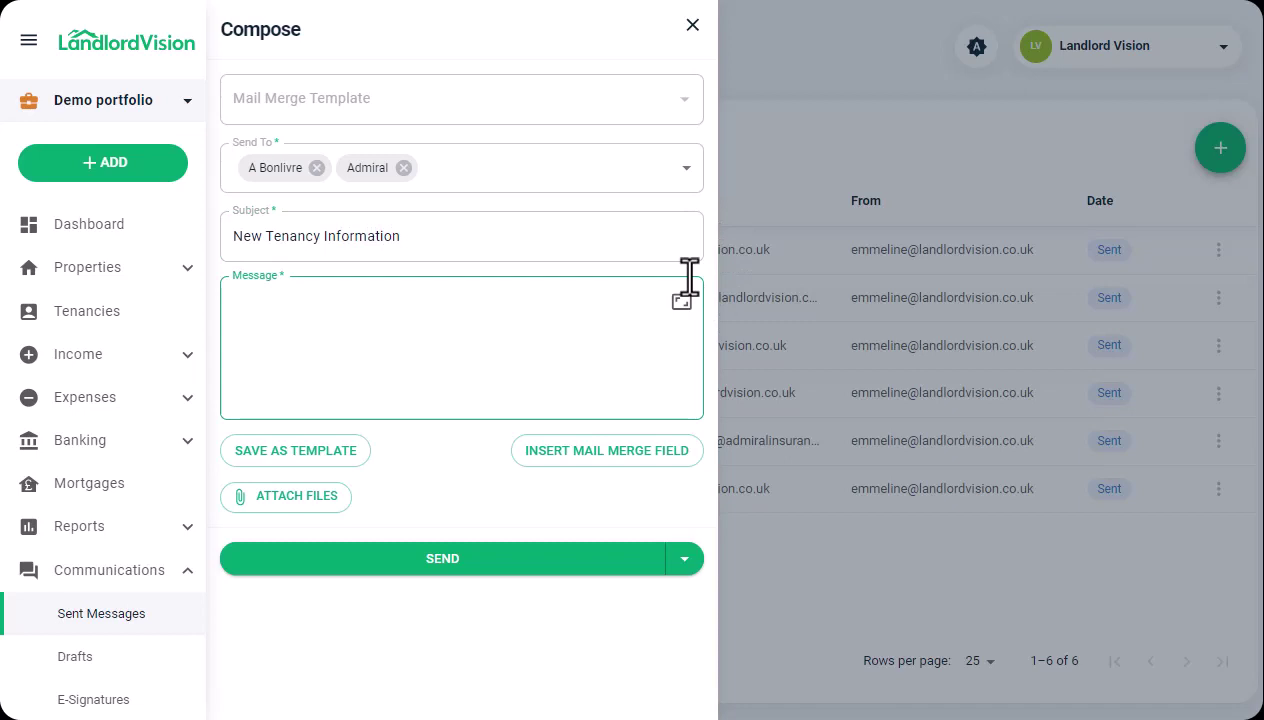
pyautogui.write('Dear')
pyautogui.click(704, 365)
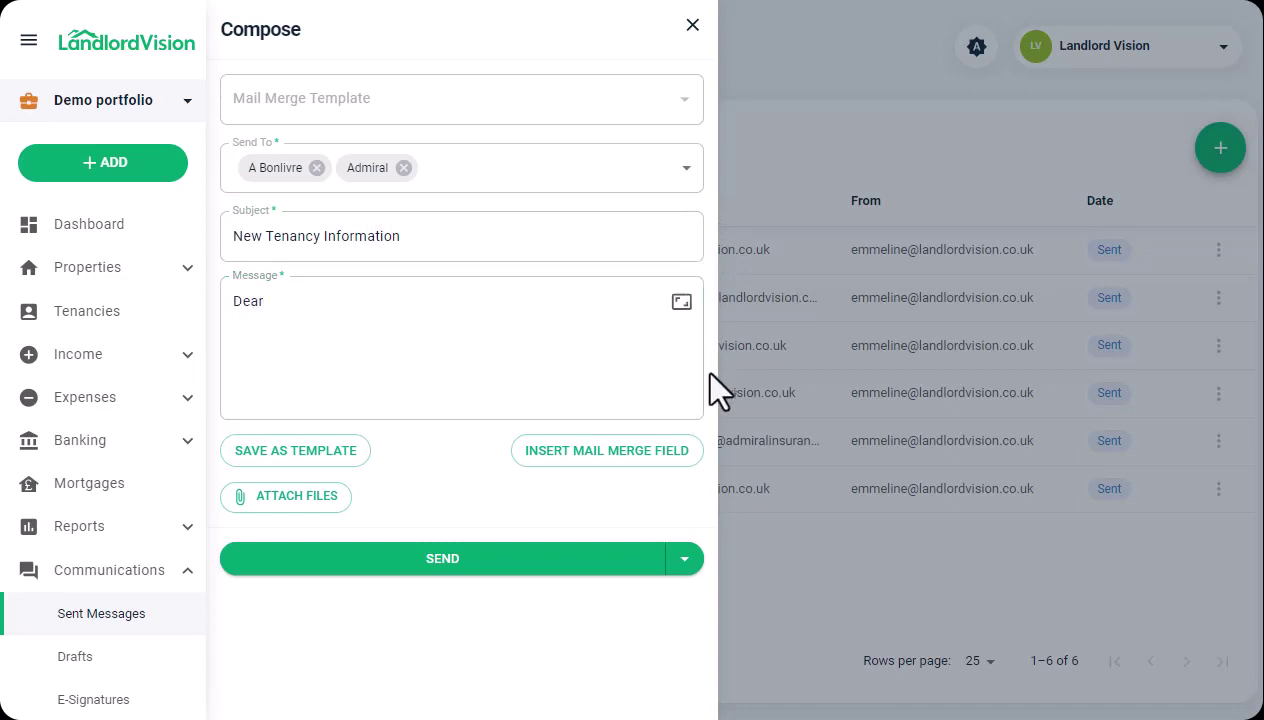
pyautogui.click(643, 451)
pyautogui.write('tenant')
pyautogui.click(282, 514)
pyautogui.write(',')
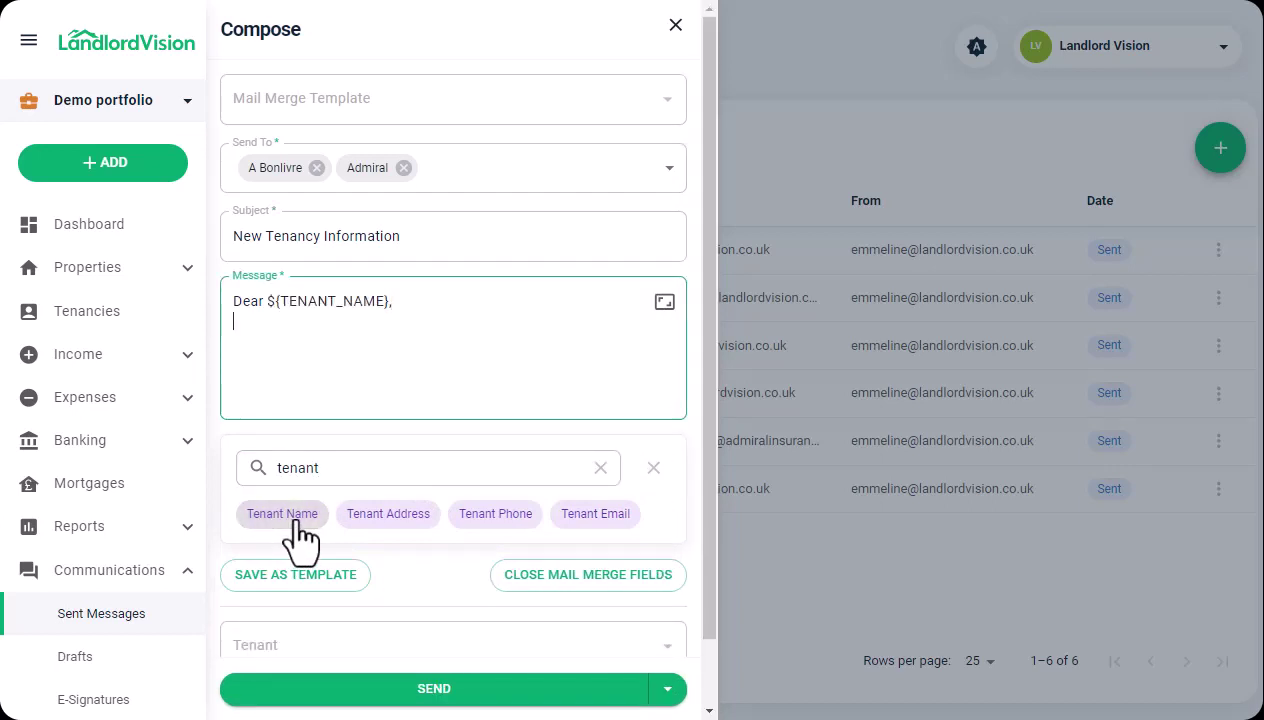
# Step: Write the body line "Please find attached details of your new tenancy." below the greeting
pyautogui.press('Return')
pyautogui.write('Please find attached de')
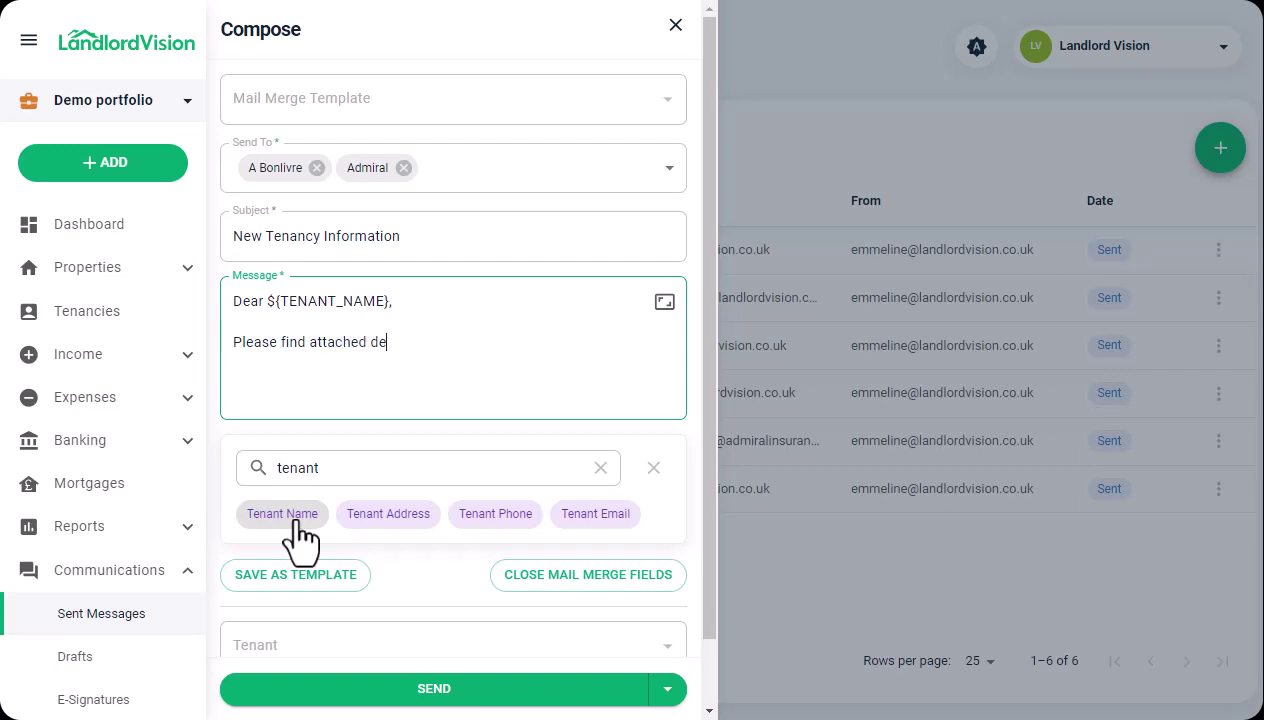
pyautogui.write('tails of your new tenancy')
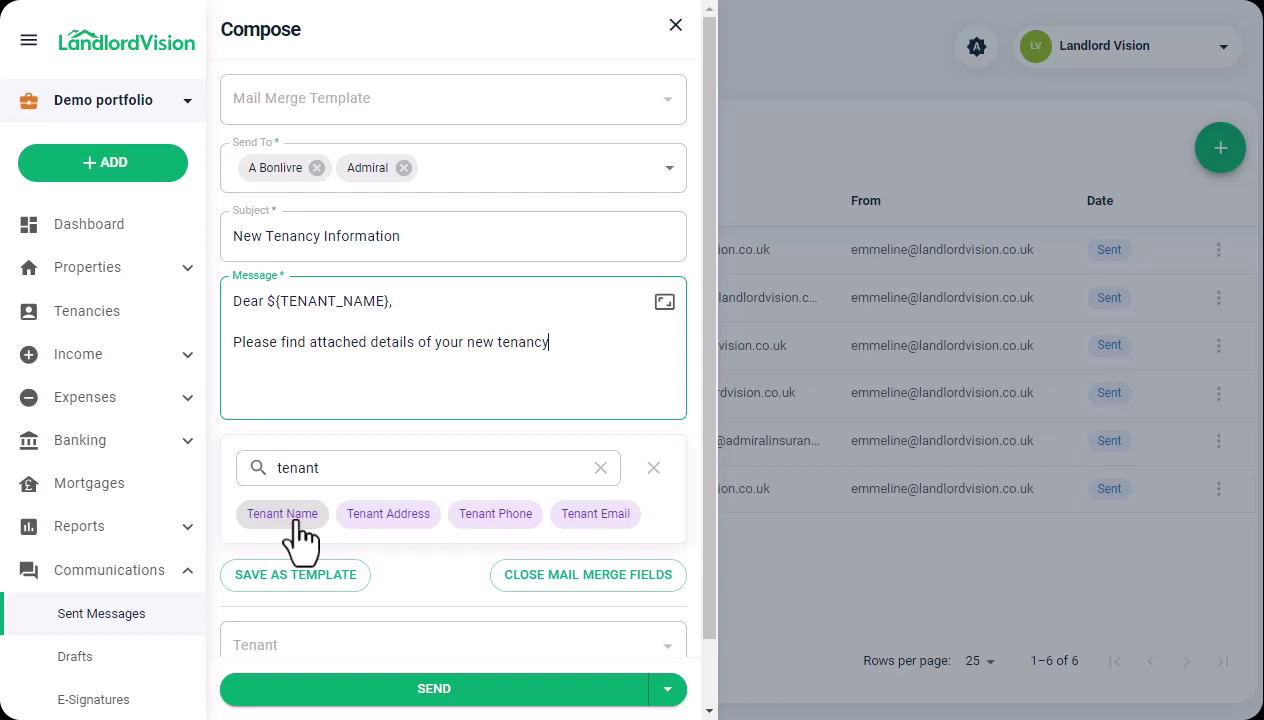
pyautogui.write('.')
pyautogui.press('Return')
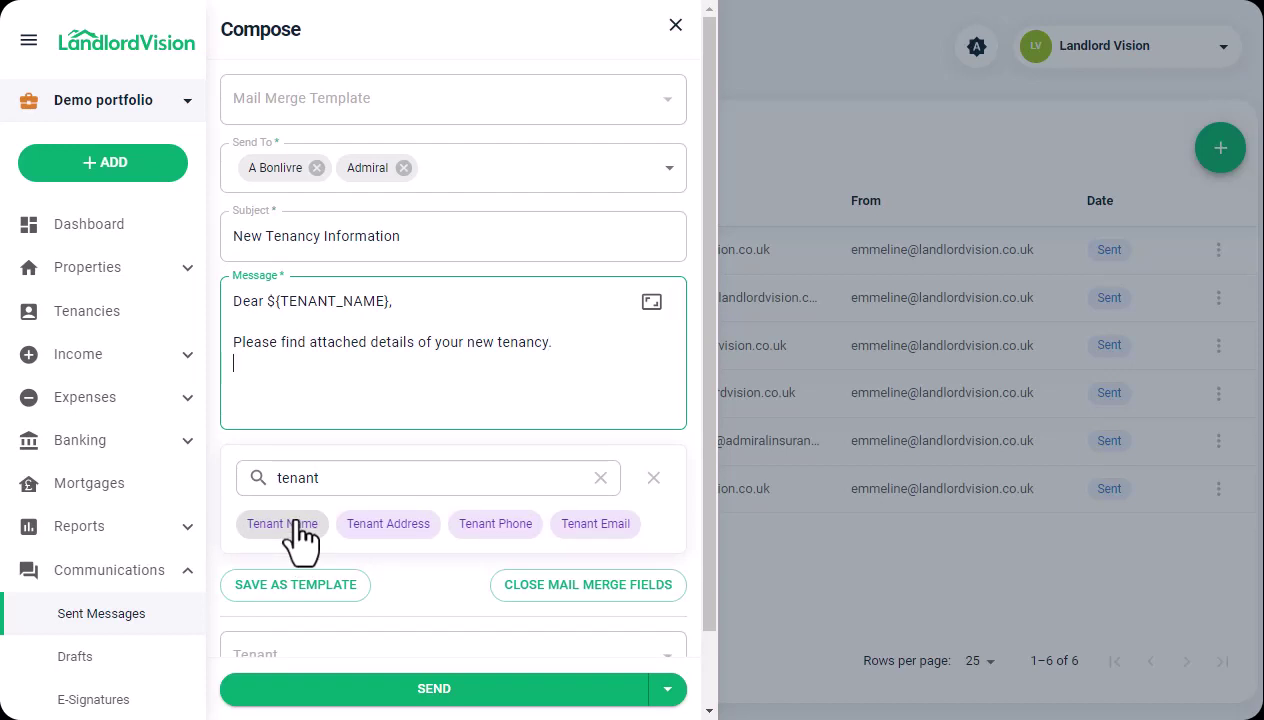
# Step: Sign off the message with "Kind regards," and the Landlord Name mail merge field on the line below
pyautogui.press('Return')
pyautogui.write('Kind regar')
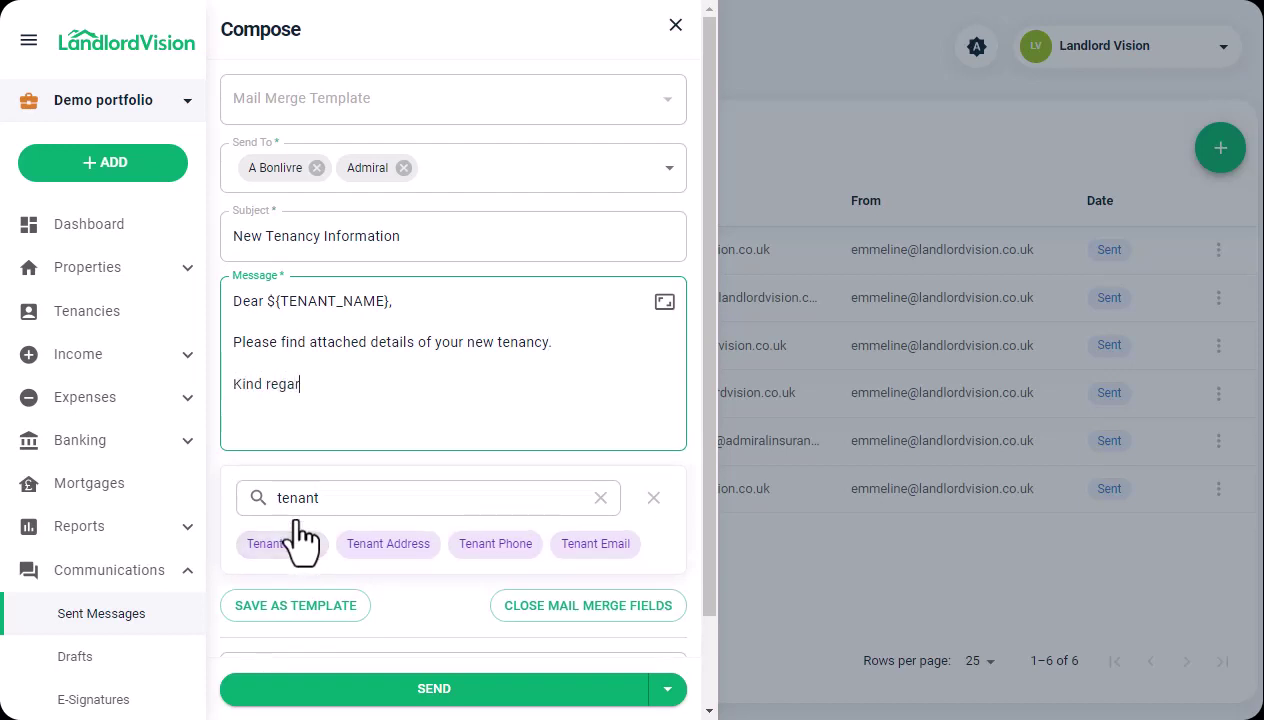
pyautogui.write('ds,')
pyautogui.press('Return')
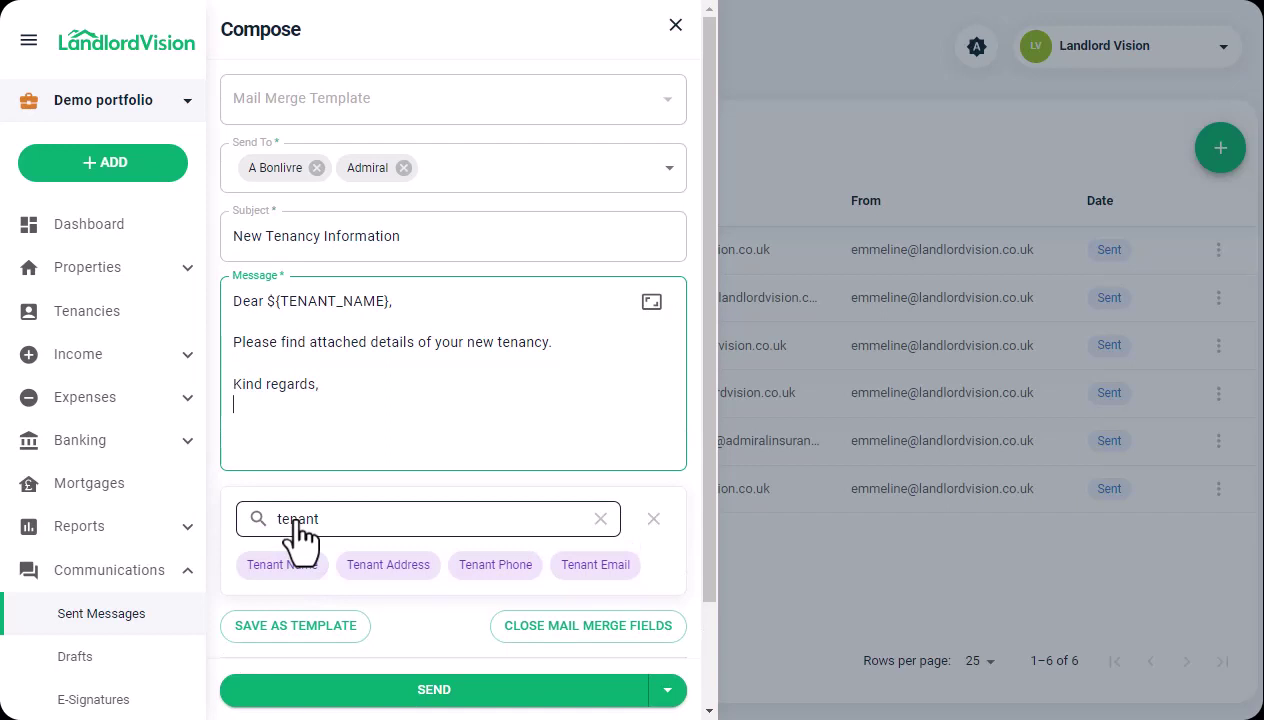
pyautogui.moveTo(319, 519); pyautogui.dragTo(272, 519)
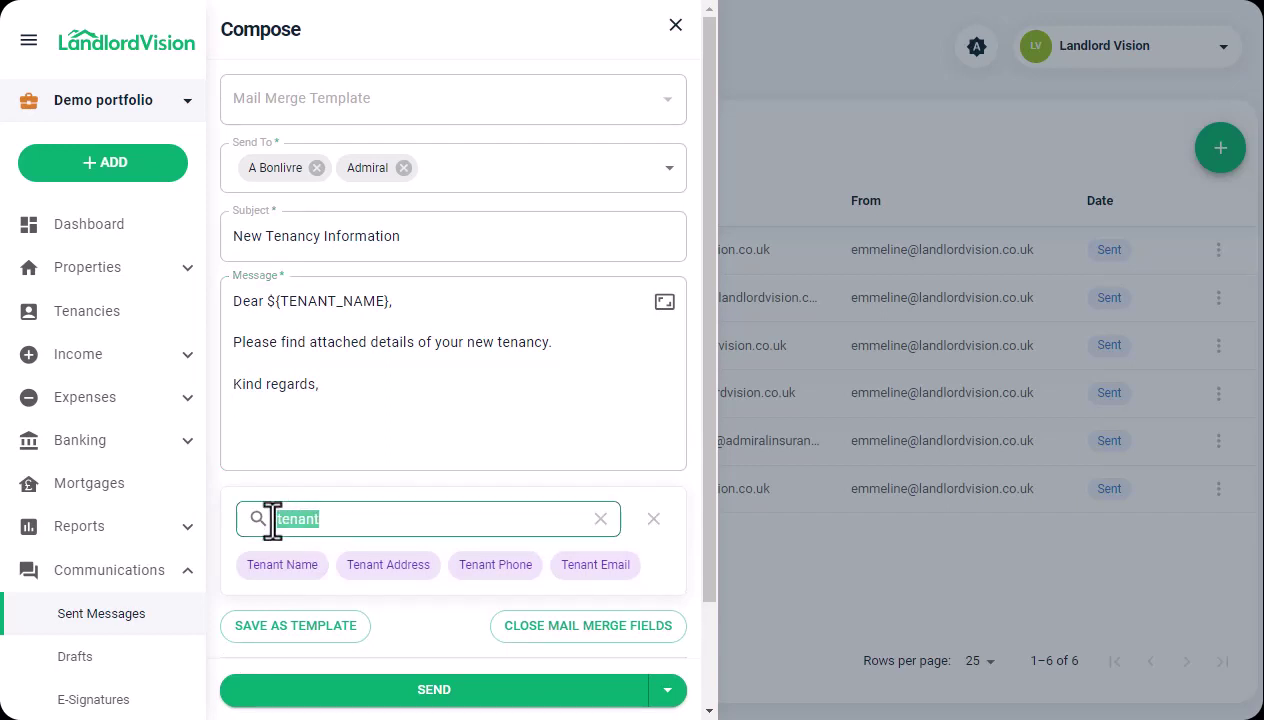
pyautogui.write('landlord')
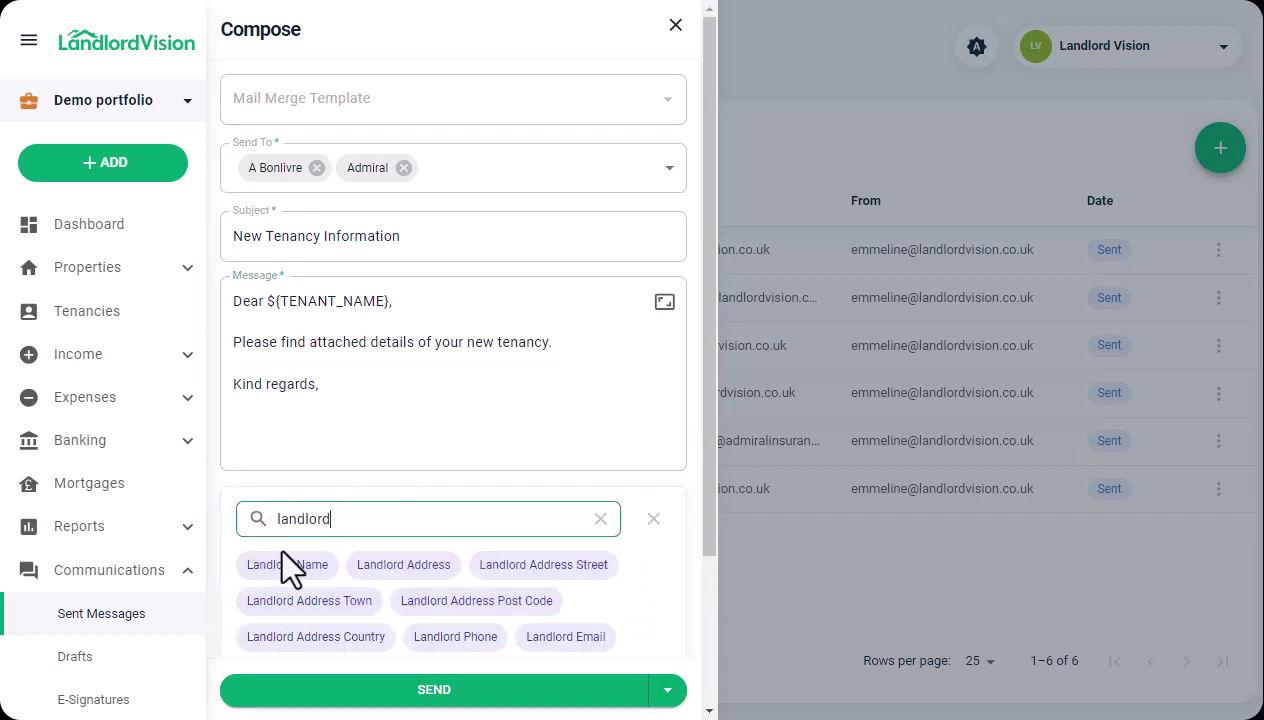
pyautogui.click(288, 566)
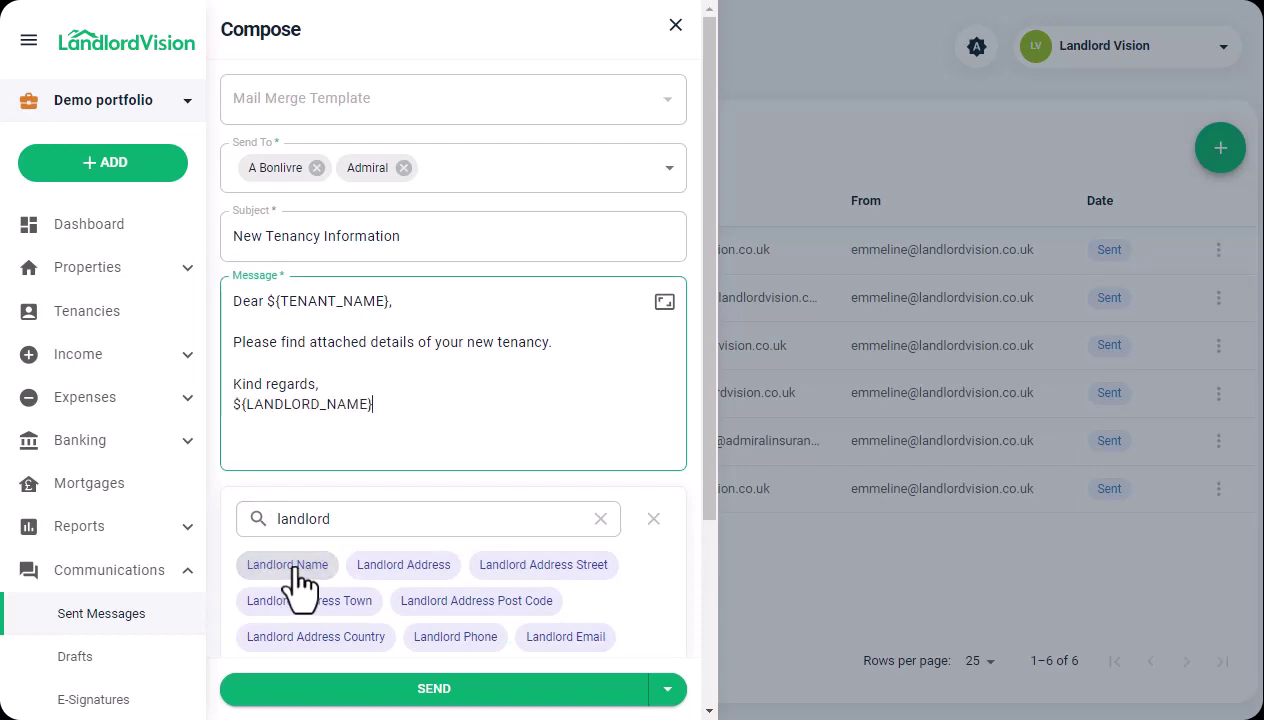
pyautogui.click(694, 517)
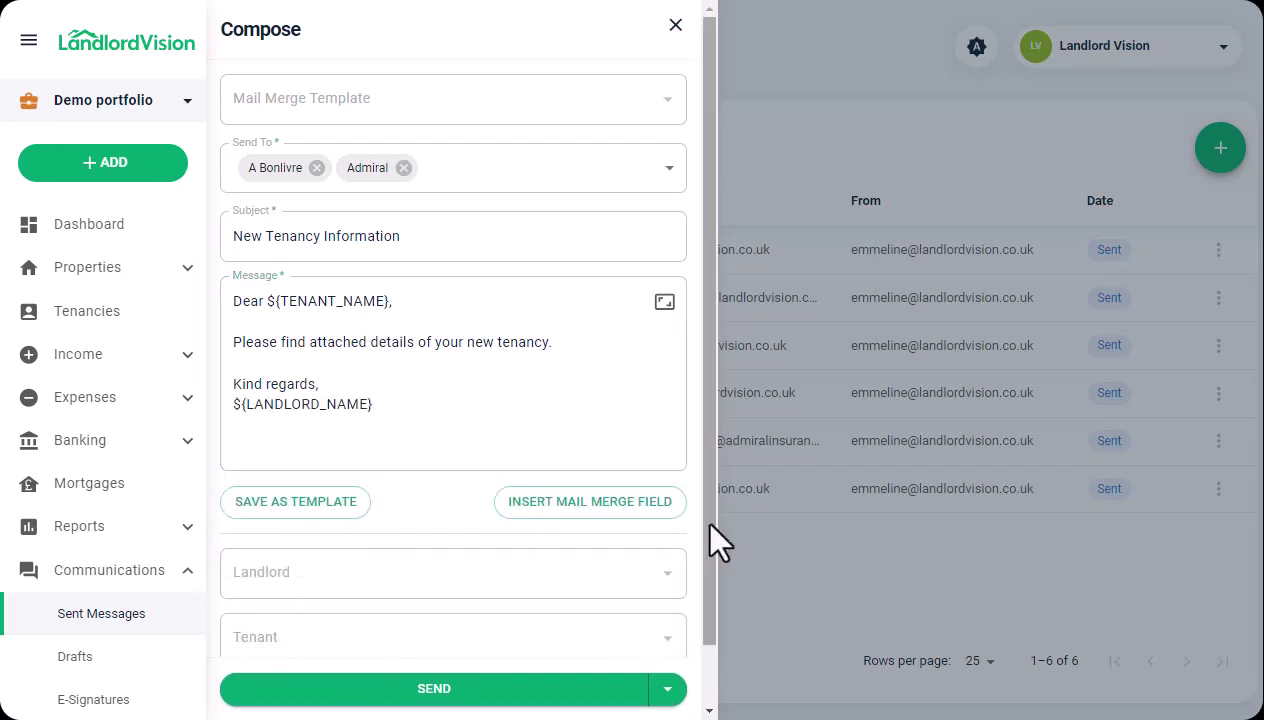
# Step: View the message text in the expanded editor and return to the compose form
pyautogui.moveTo(710, 526); pyautogui.dragTo(710, 610)
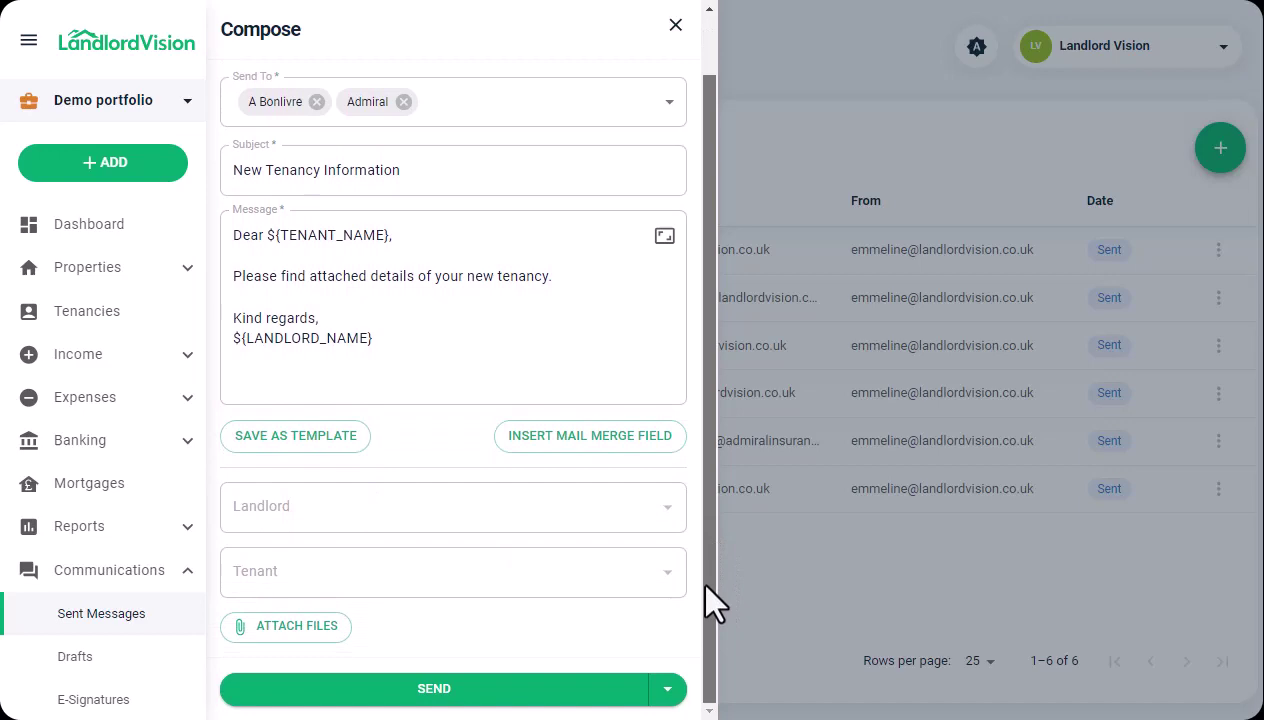
pyautogui.click(664, 237)
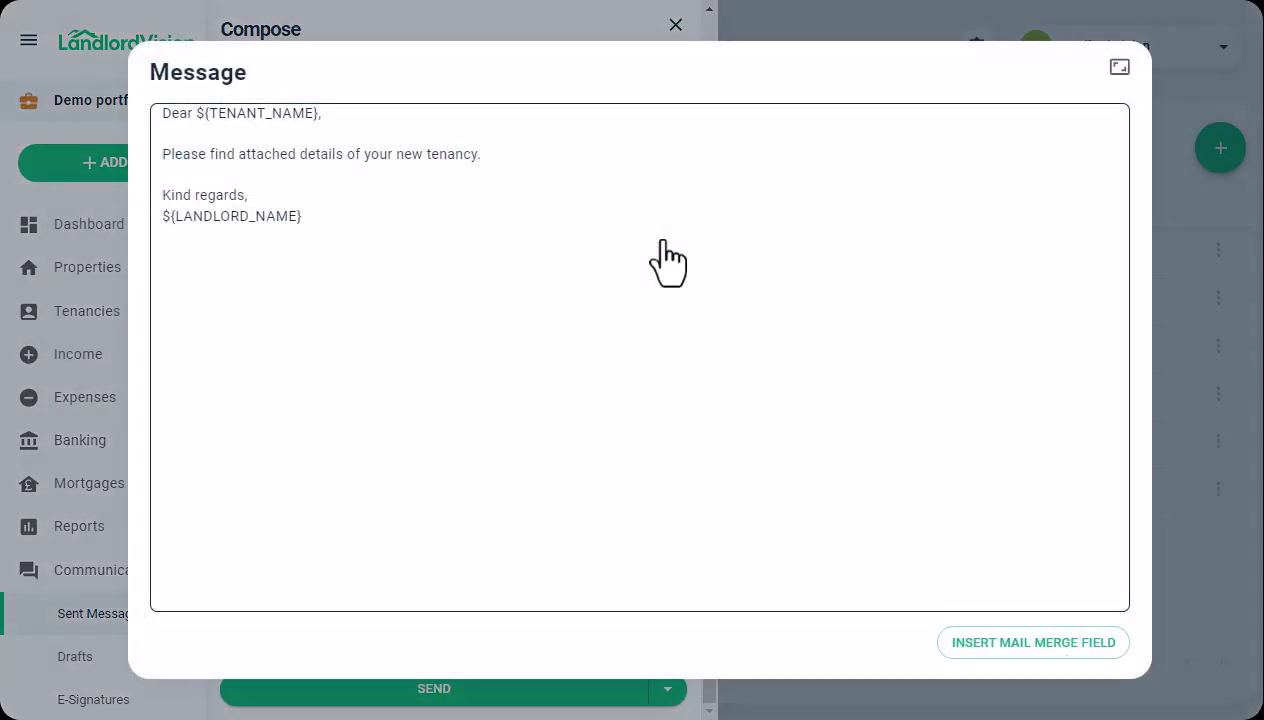
pyautogui.click(1119, 70)
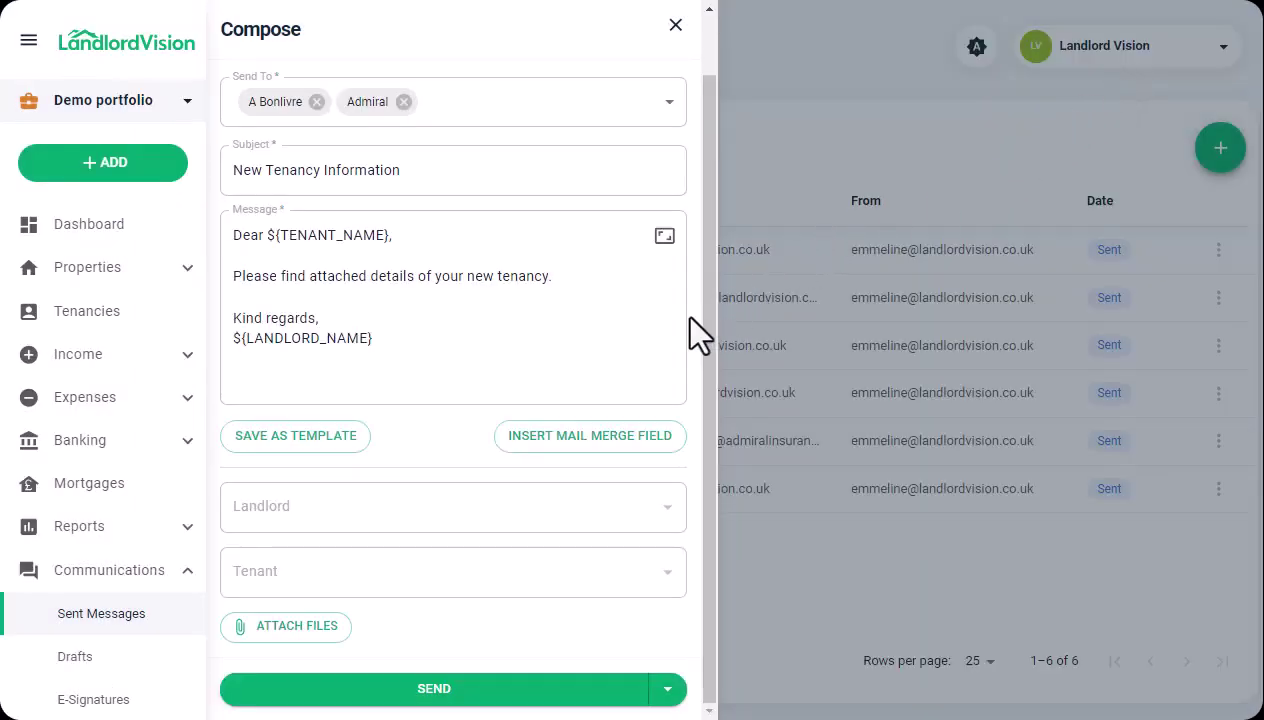
# Step: Choose the landlord contact and the addressed tenant contact to fill the mail merge fields
pyautogui.click(670, 515)
pyautogui.write('emme')
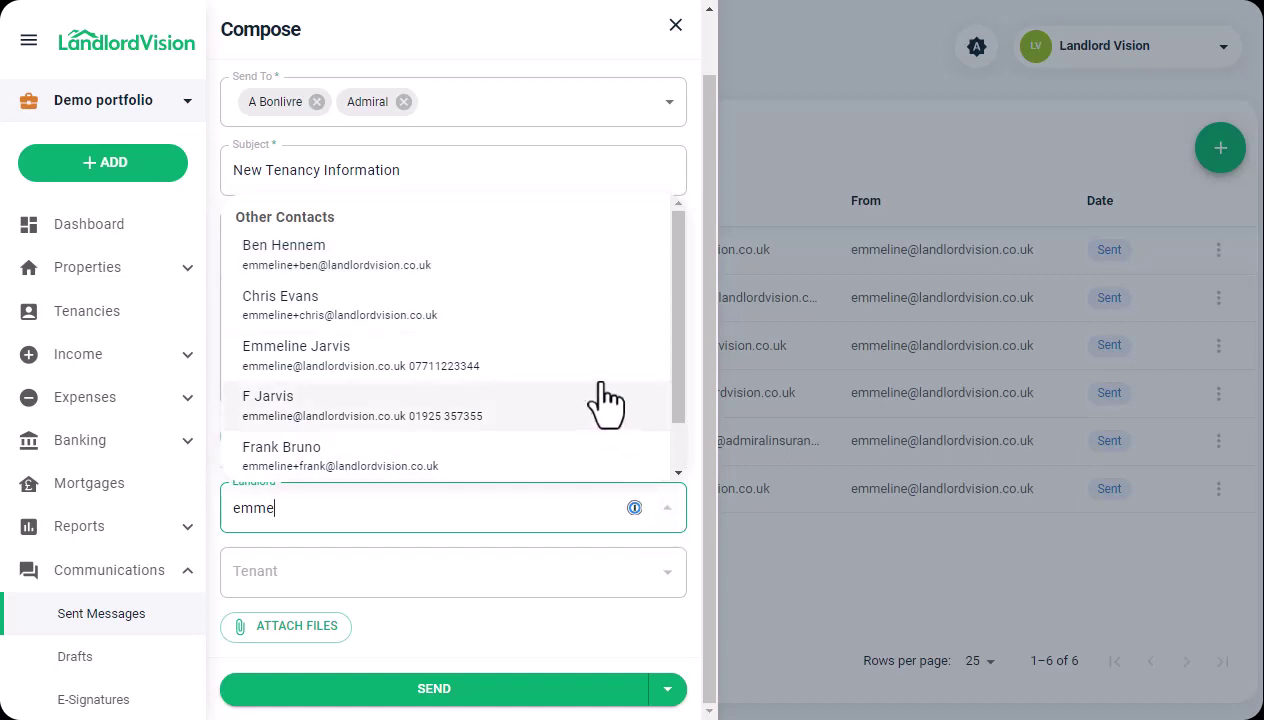
pyautogui.click(597, 360)
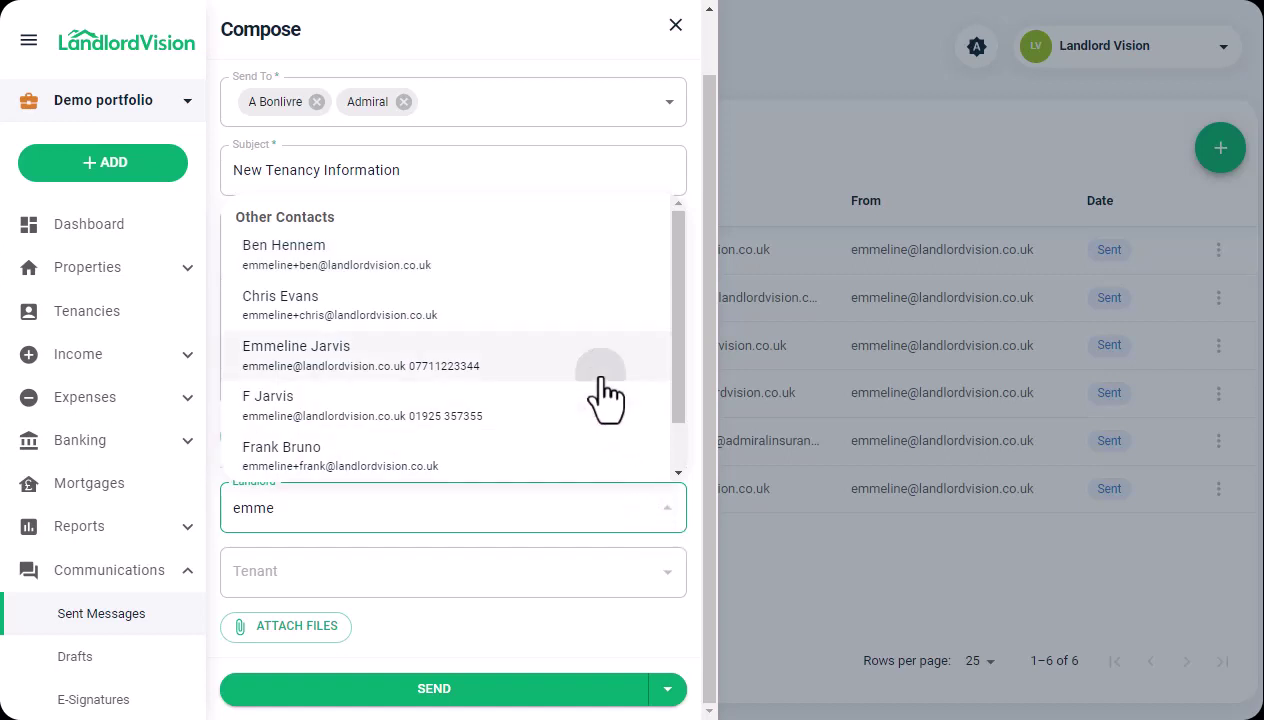
pyautogui.click(615, 578)
pyautogui.write('a')
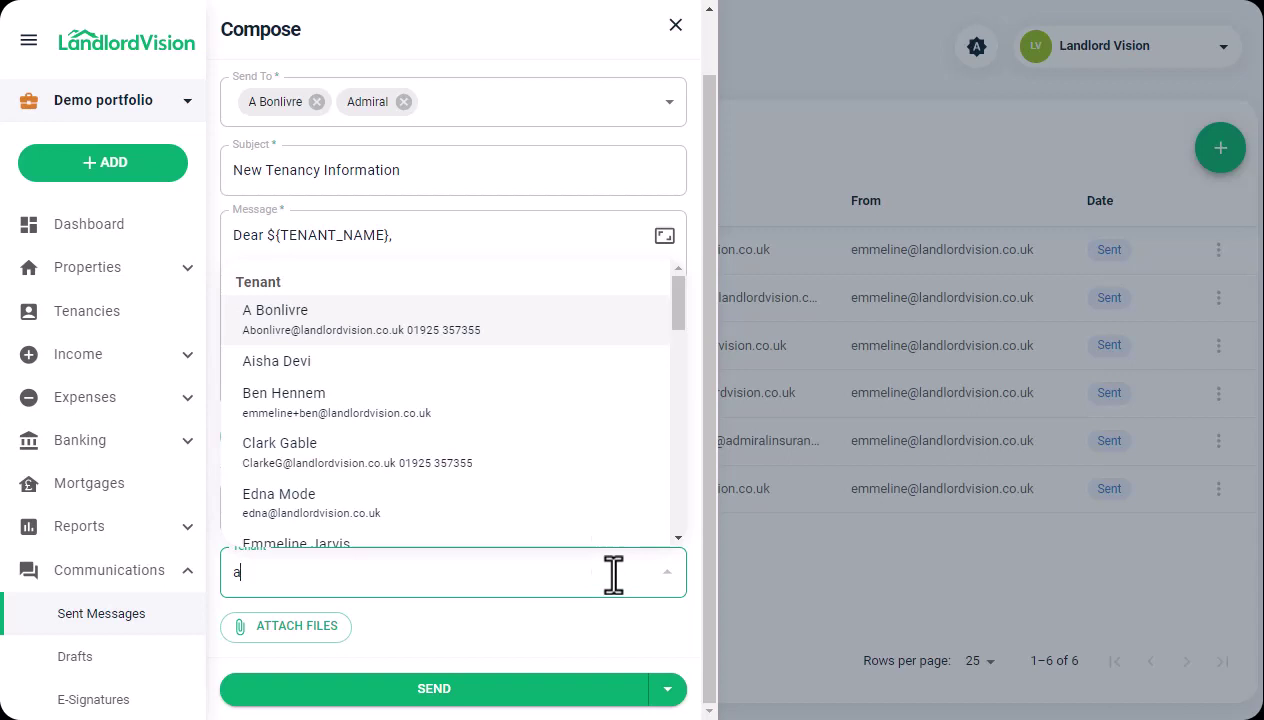
pyautogui.click(560, 322)
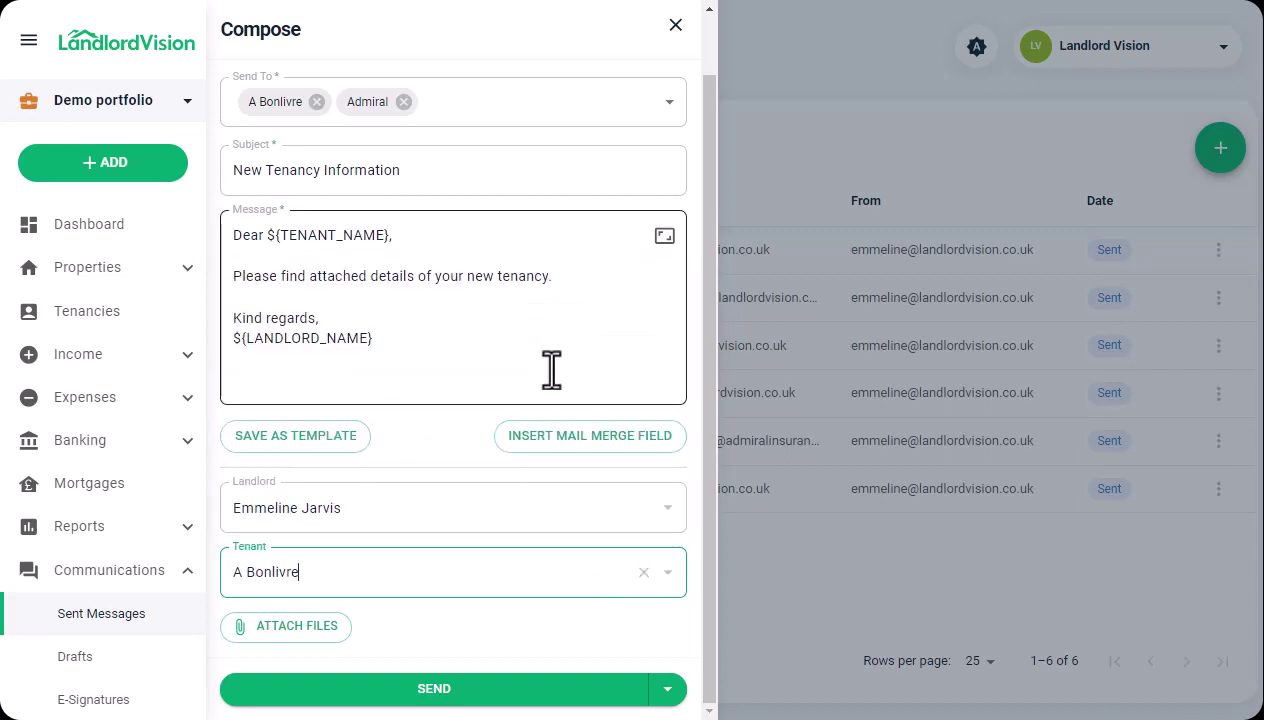
# Step: Check the file attachment and sending options, and send the New Tenancy Information message
pyautogui.click(330, 640)
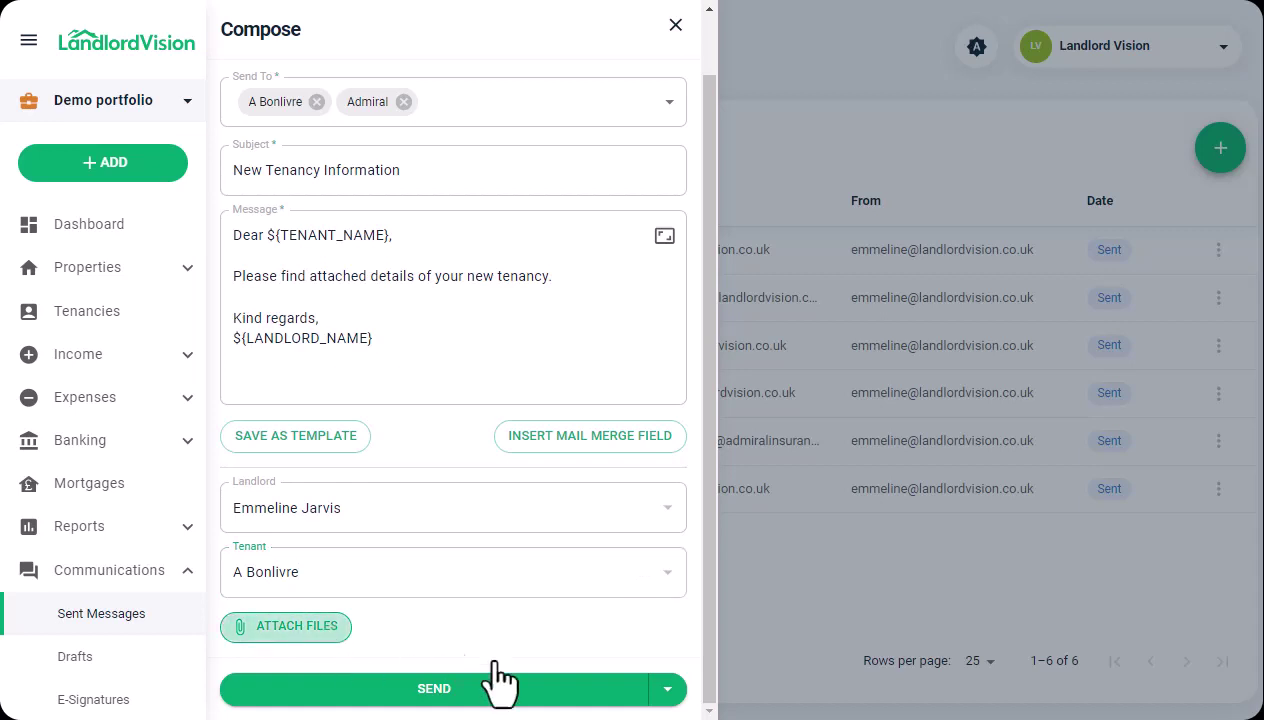
pyautogui.click(665, 697)
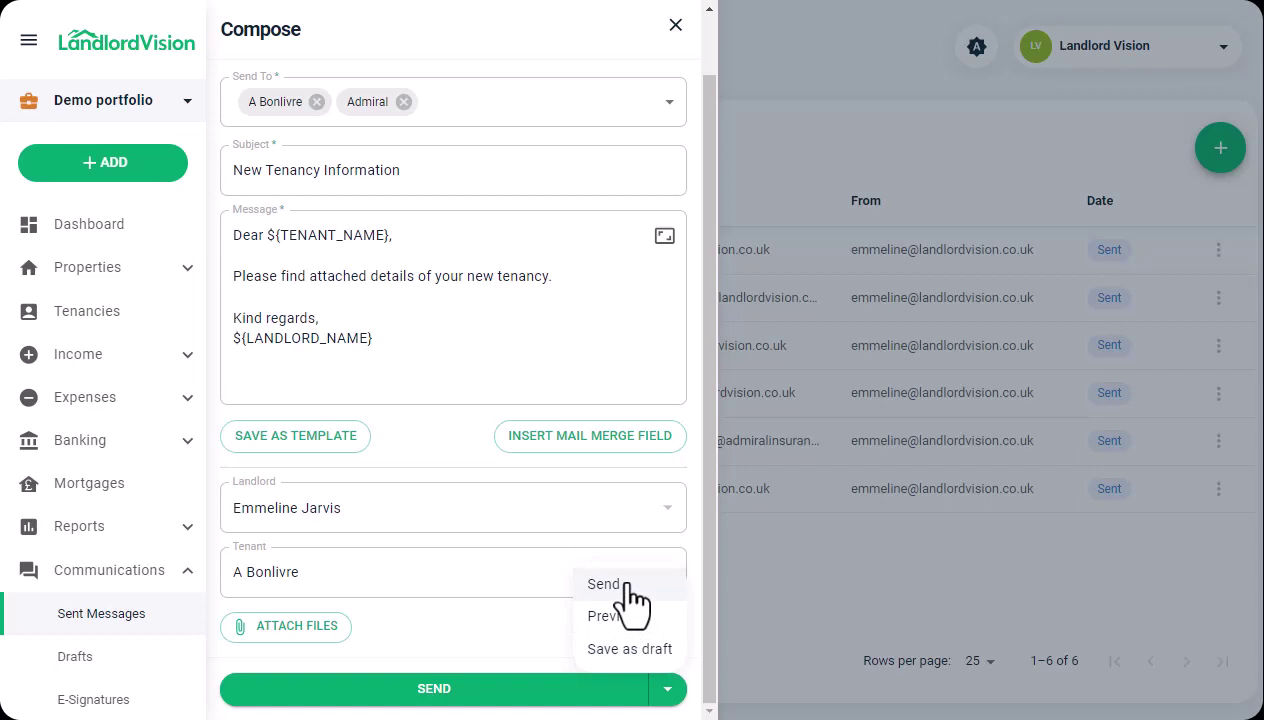
pyautogui.click(567, 697)
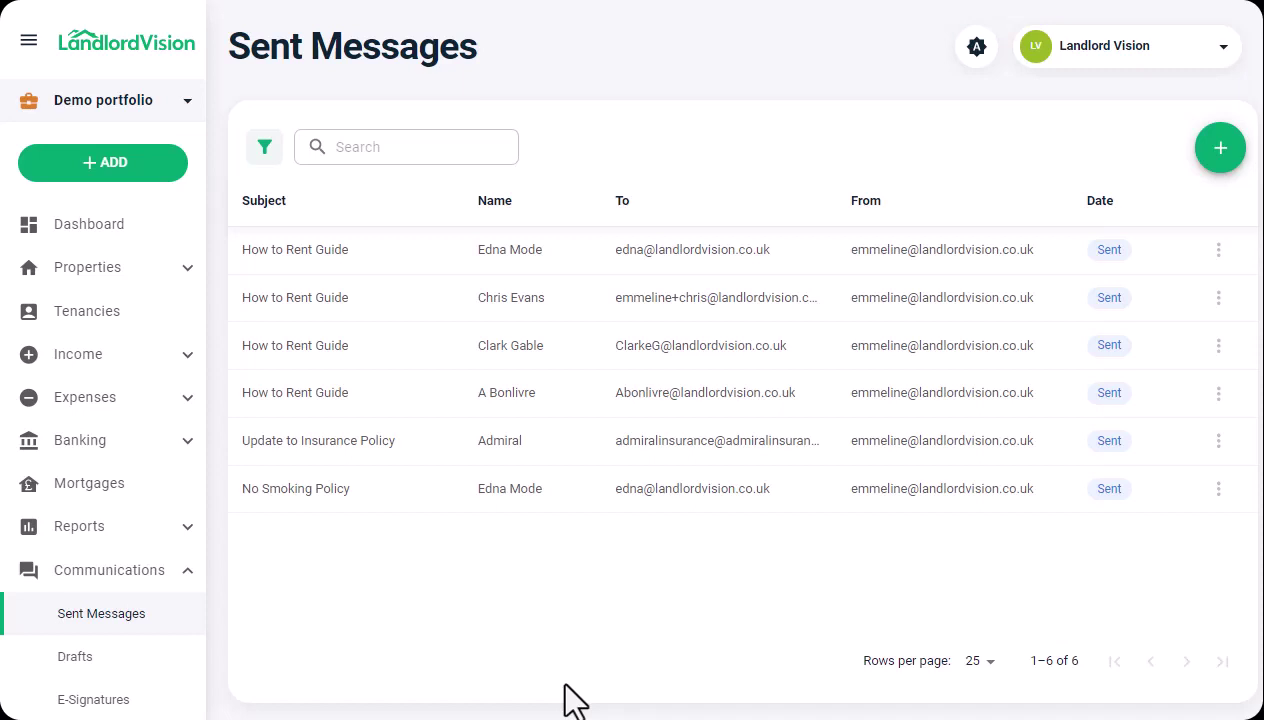
# Step: Open the Mail Merge Templates in the Demo portfolio's settings
pyautogui.click(182, 108)
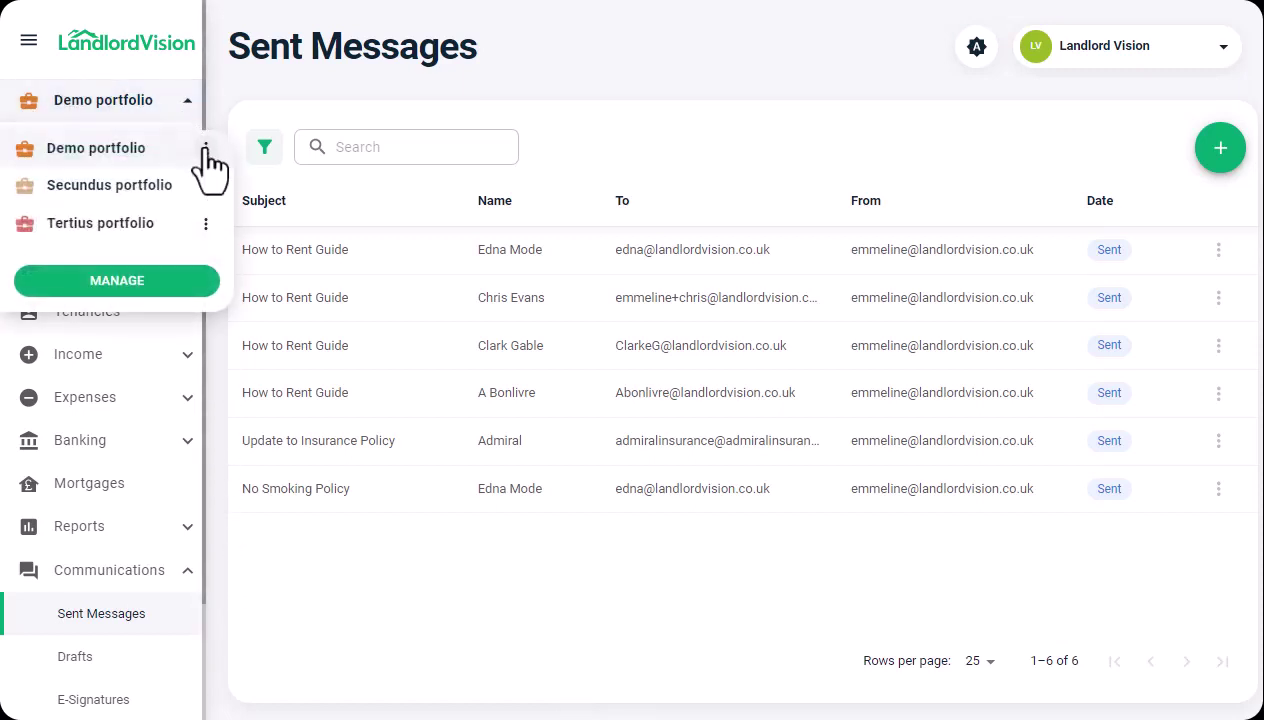
pyautogui.click(205, 149)
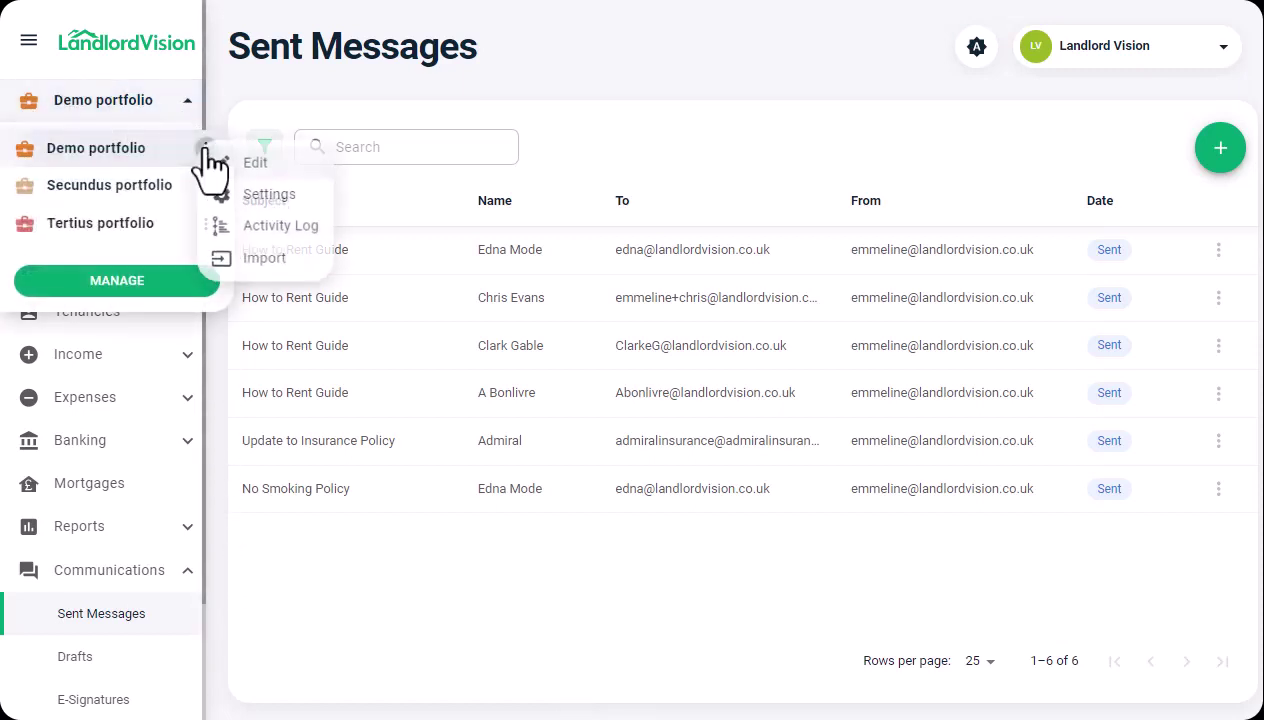
pyautogui.click(276, 200)
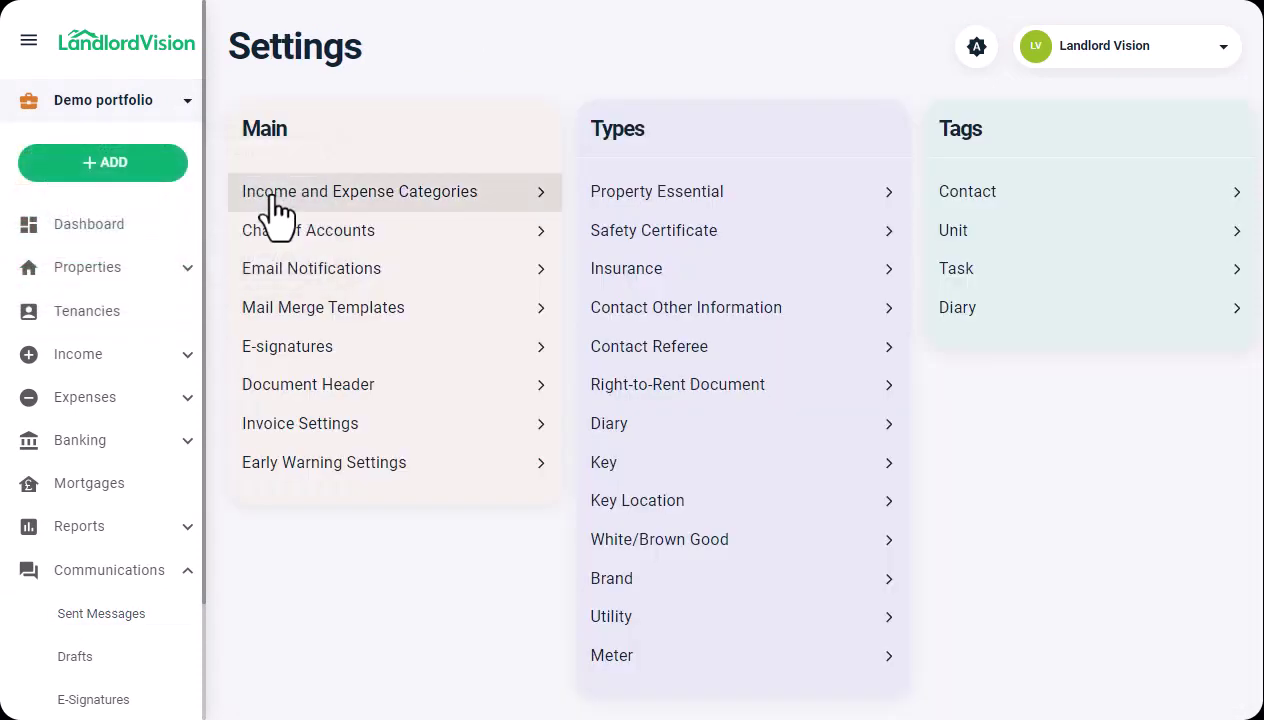
pyautogui.click(272, 310)
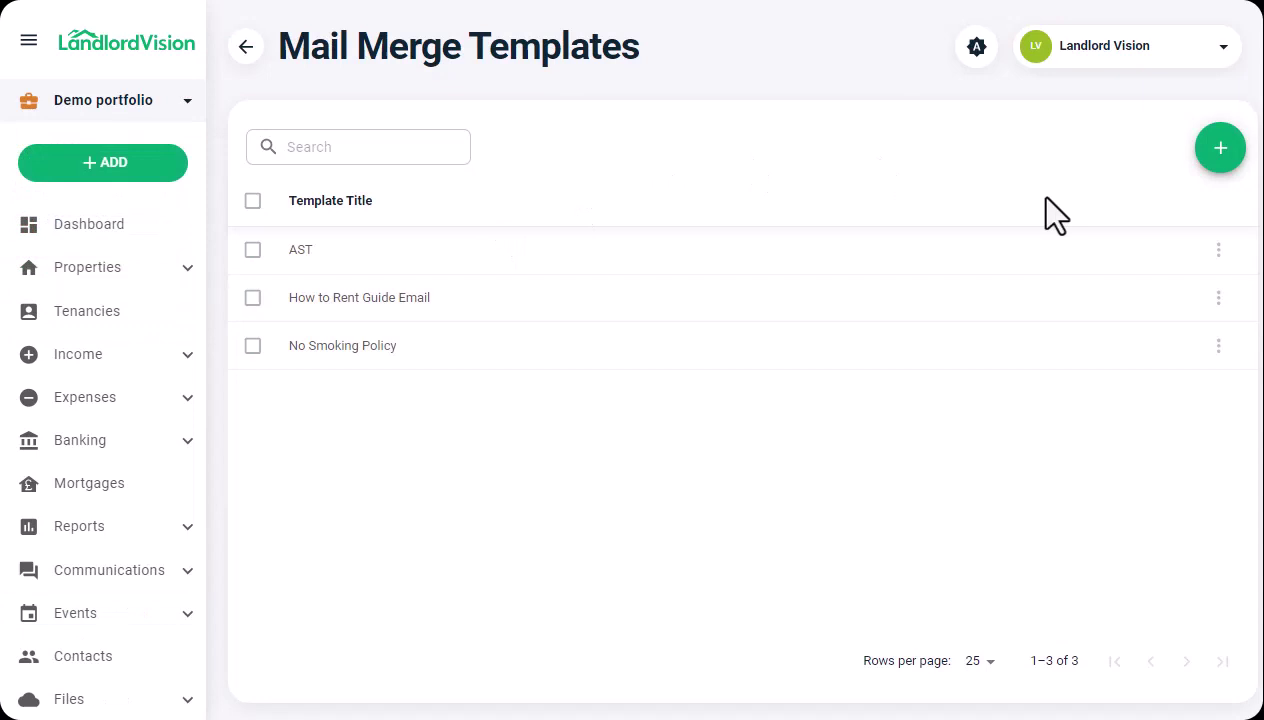
# Step: Start a new mail merge template with "Move-in Checklist" as both its title and subject
pyautogui.click(1214, 150)
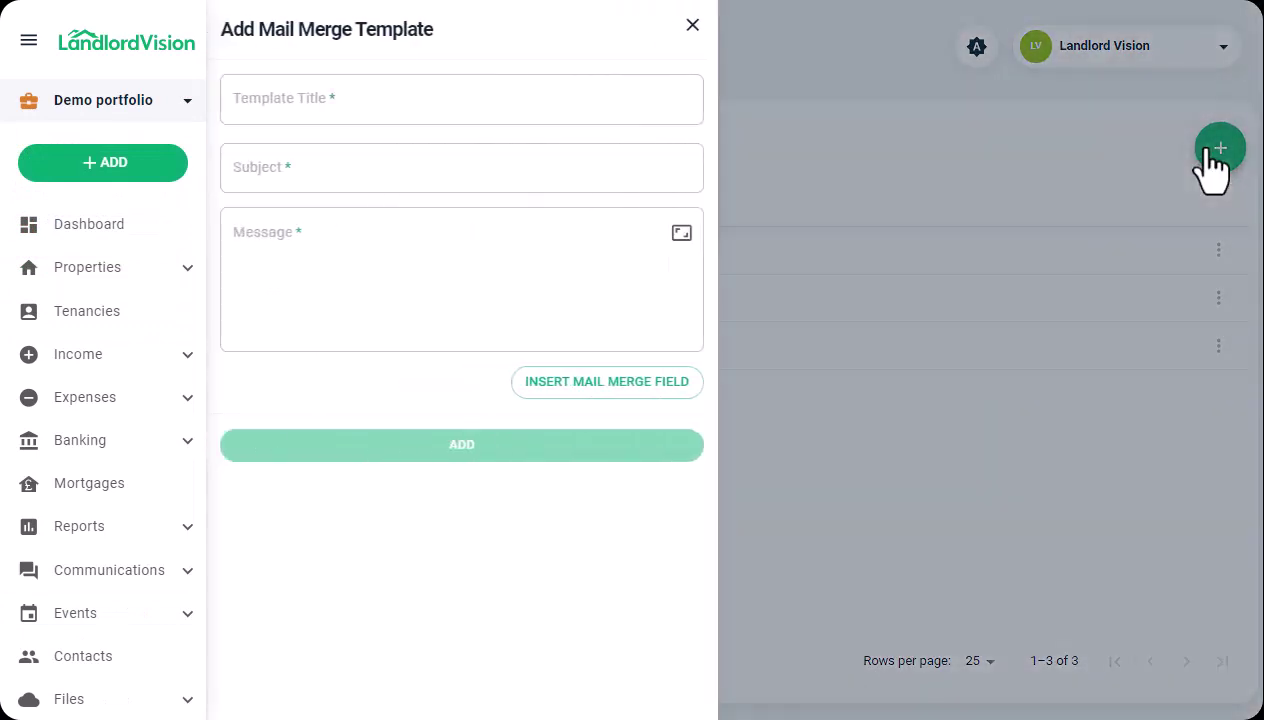
pyautogui.click(683, 102)
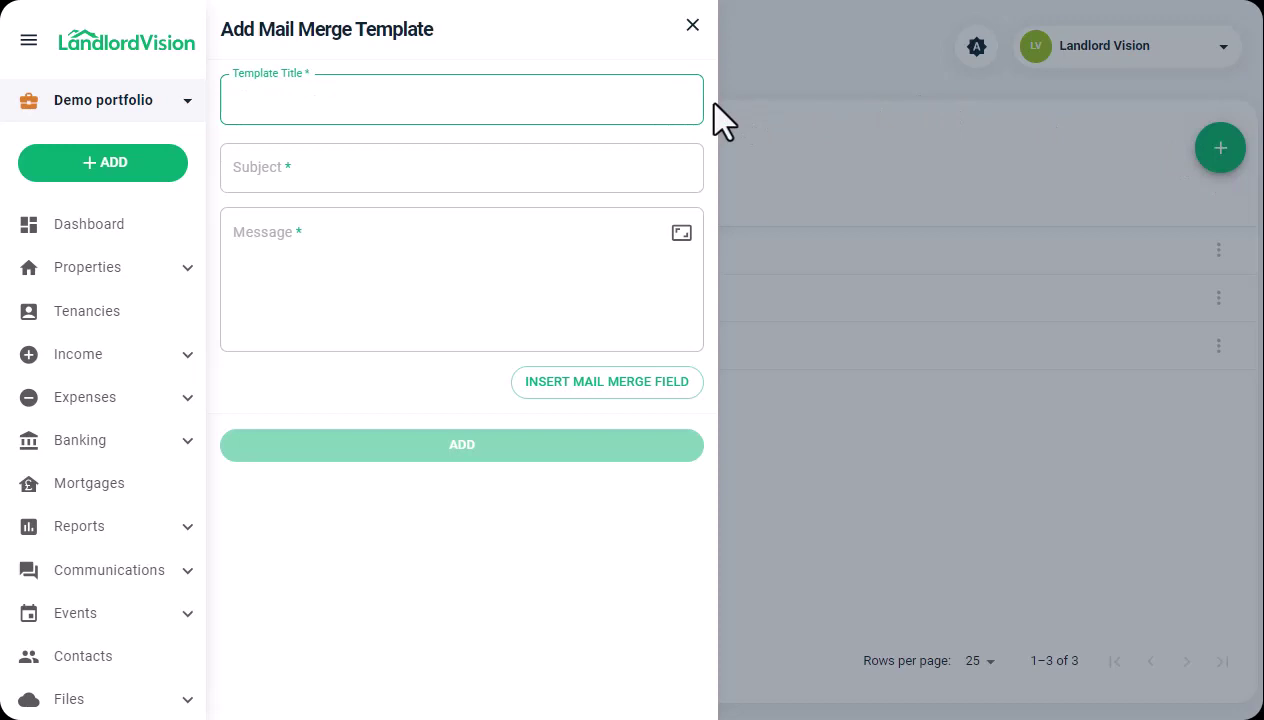
pyautogui.write('Move-in Checklist')
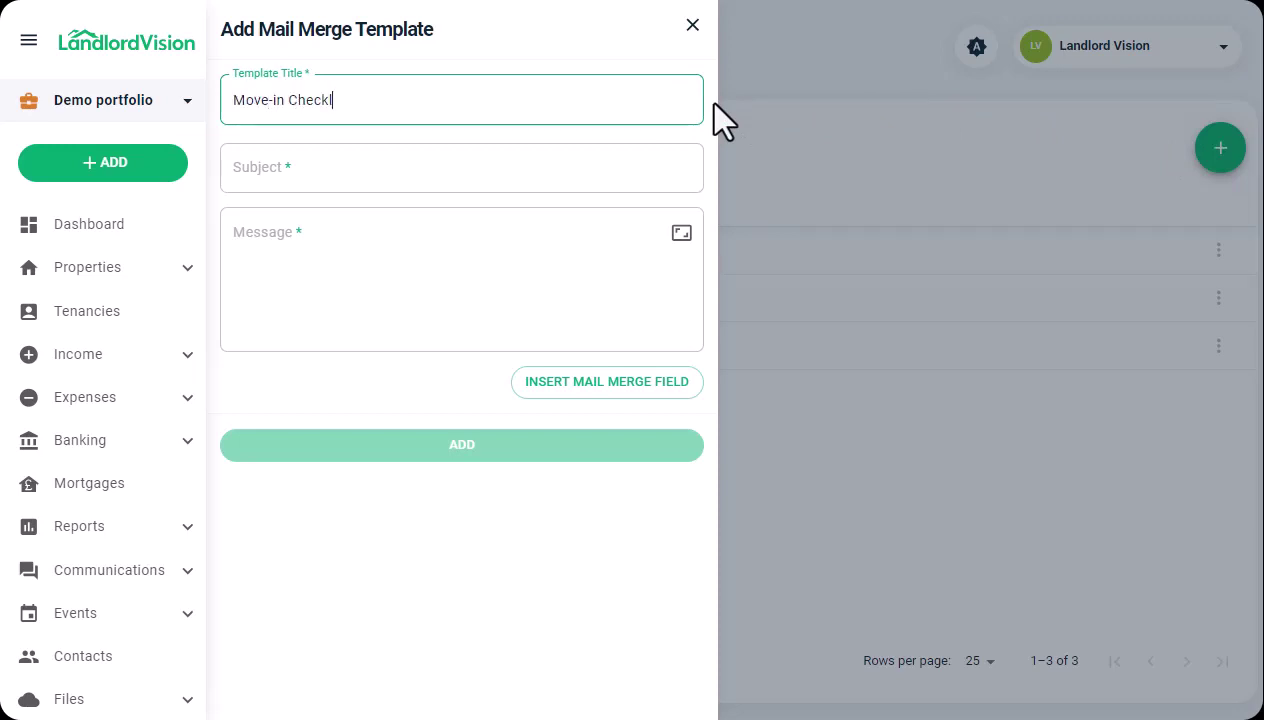
pyautogui.click(683, 167)
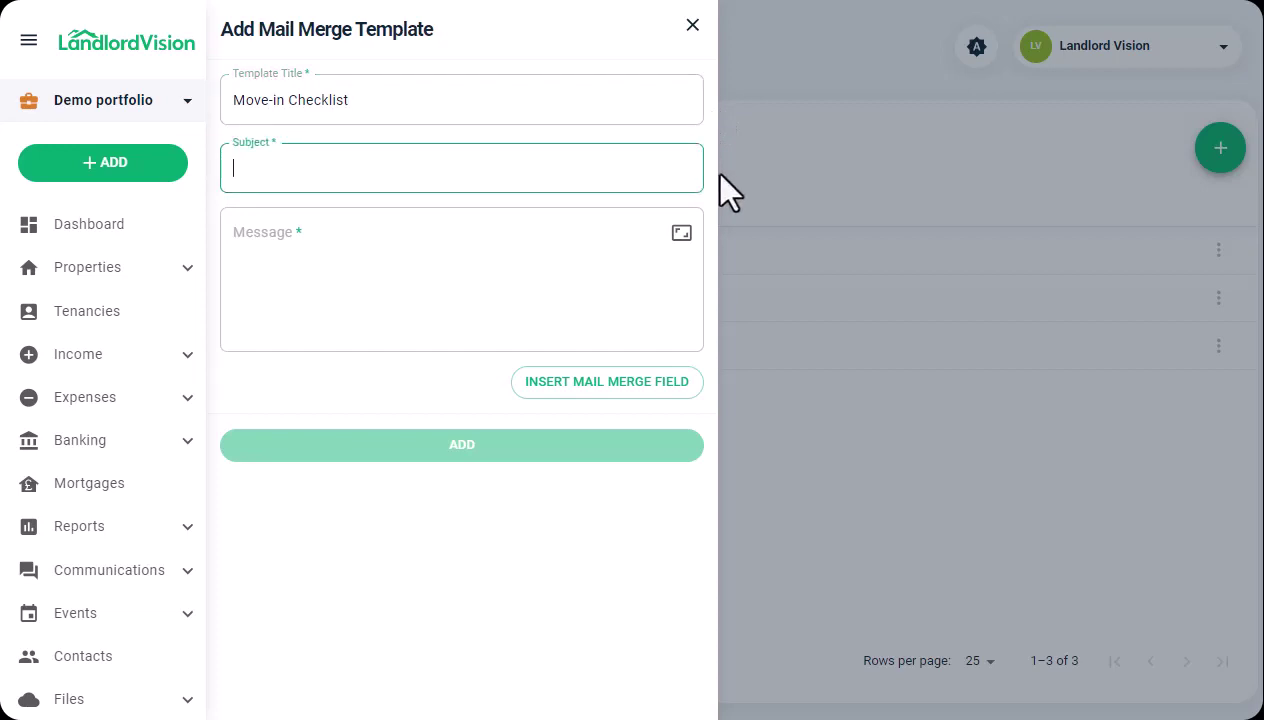
pyautogui.write('Move-in Checklist')
# Step: Begin the template message with "Dear" followed by the Tenant Name mail merge field
pyautogui.click(538, 230)
pyautogui.write('Dear')
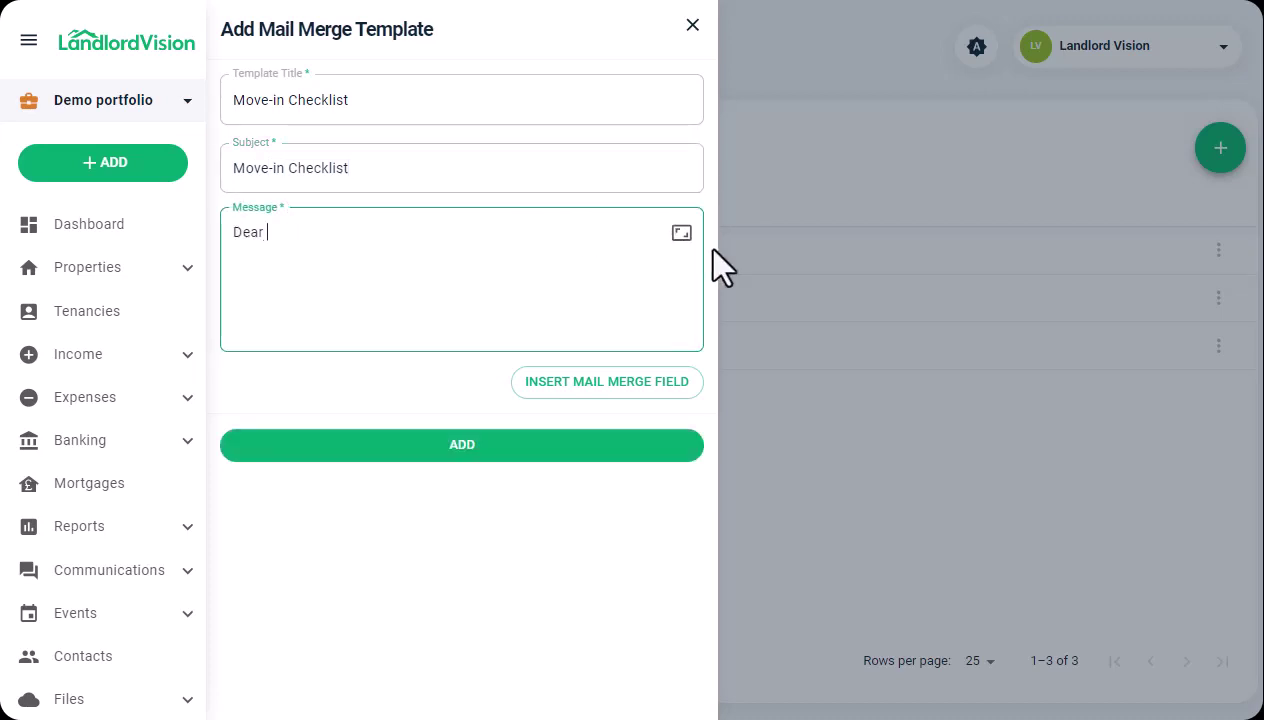
pyautogui.click(607, 382)
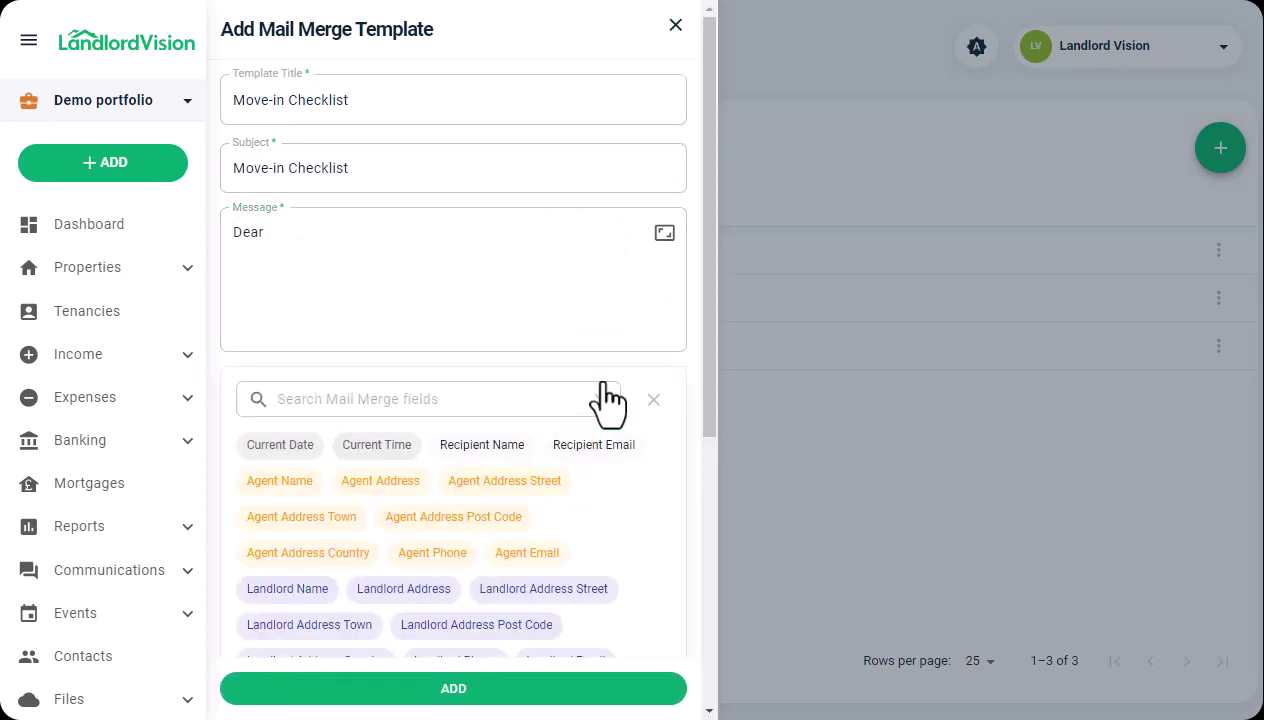
pyautogui.click(541, 399)
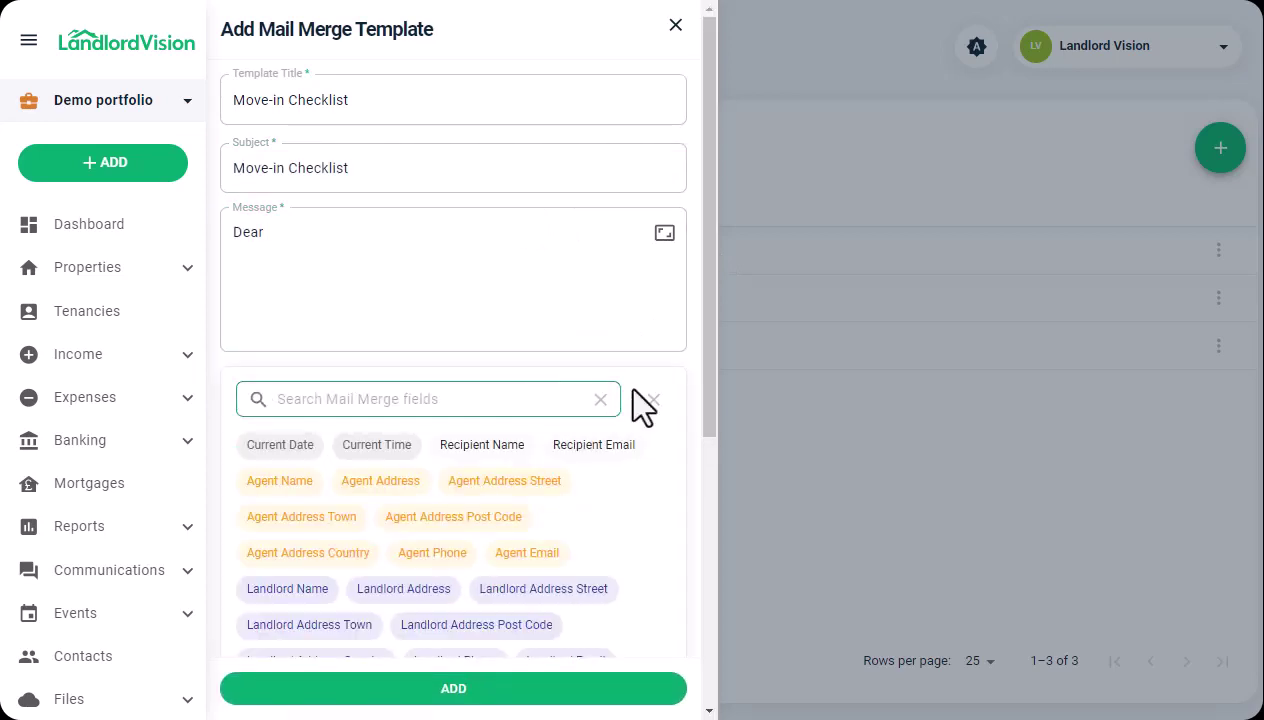
pyautogui.write('tenant')
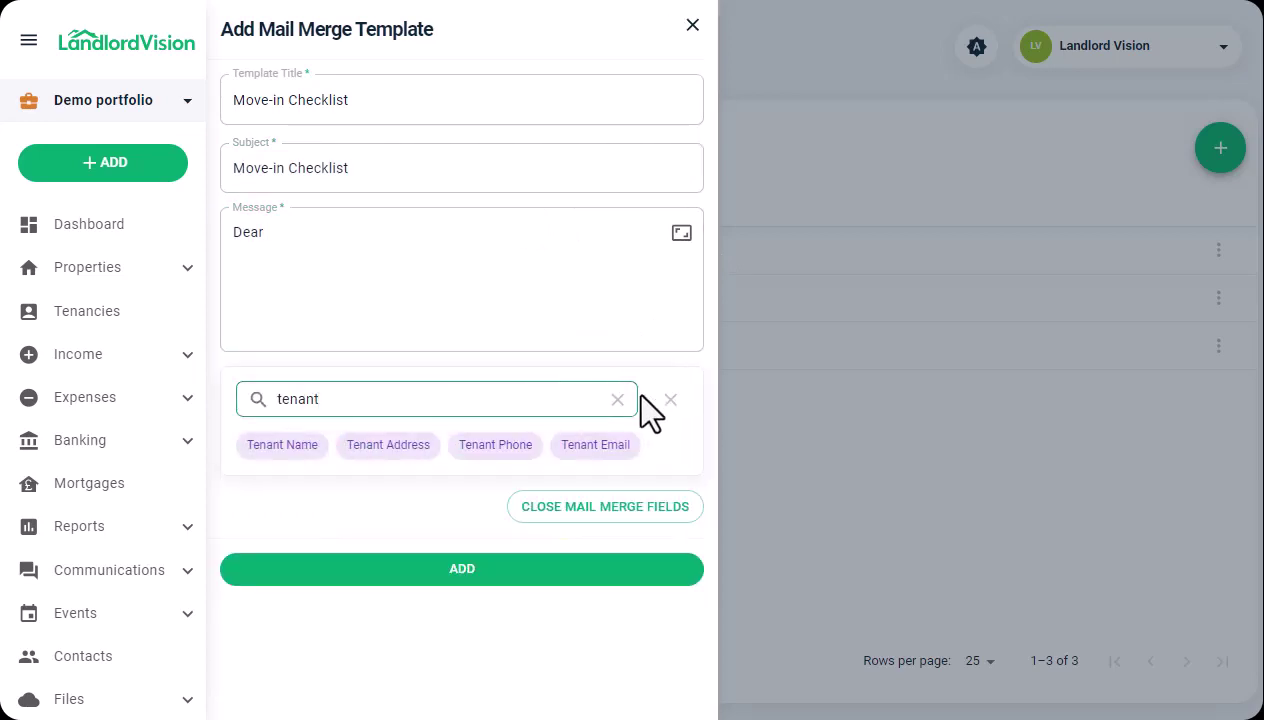
pyautogui.click(283, 445)
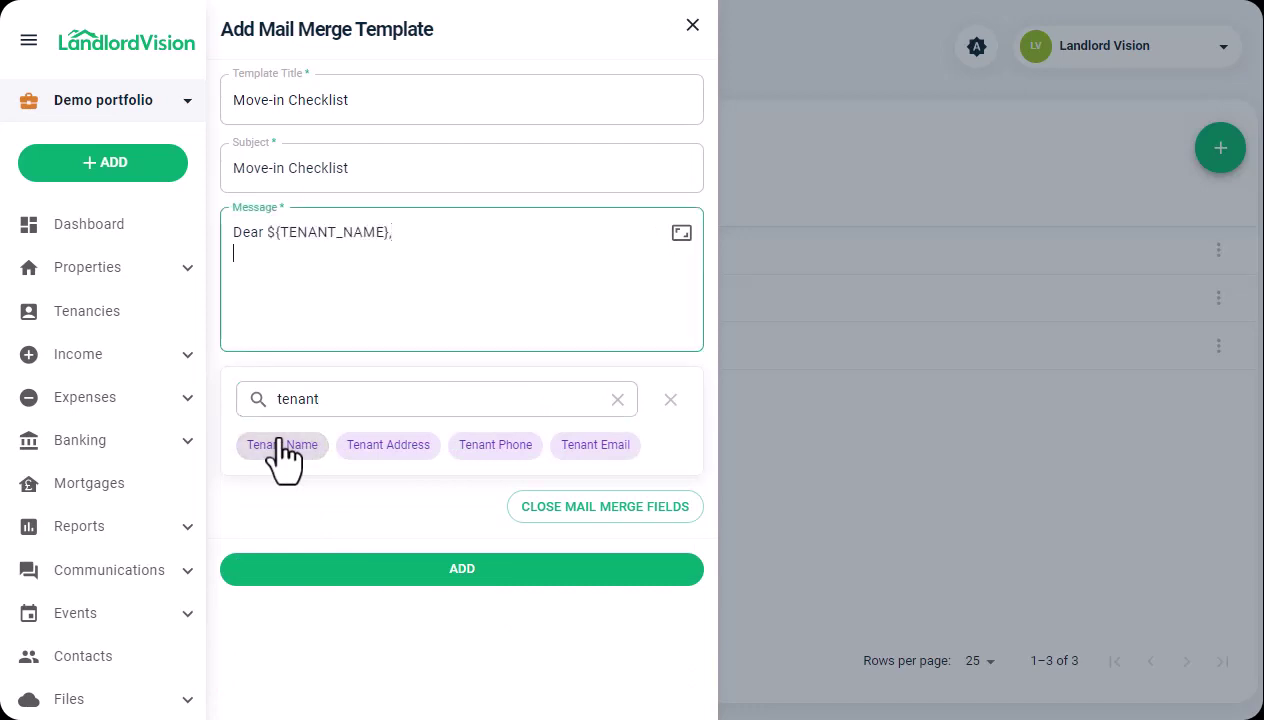
# Step: Write a new-home welcome requesting the attached checklist and review of the property form by Friday 20th April, ending with "Kind regards,"
pyautogui.write('I am excited to welcome you to your new home.  Please could I ask you to complete and return the attached checklist and review of the property form by Friday 20th April.')
pyautogui.press('Return')
pyautogui.press('Return')
pyautogui.write('Kind regards,')
pyautogui.press('Return')
# Step: Find the landlord mail merge fields and insert Landlord Name below "Kind regards,"
pyautogui.click(451, 471)
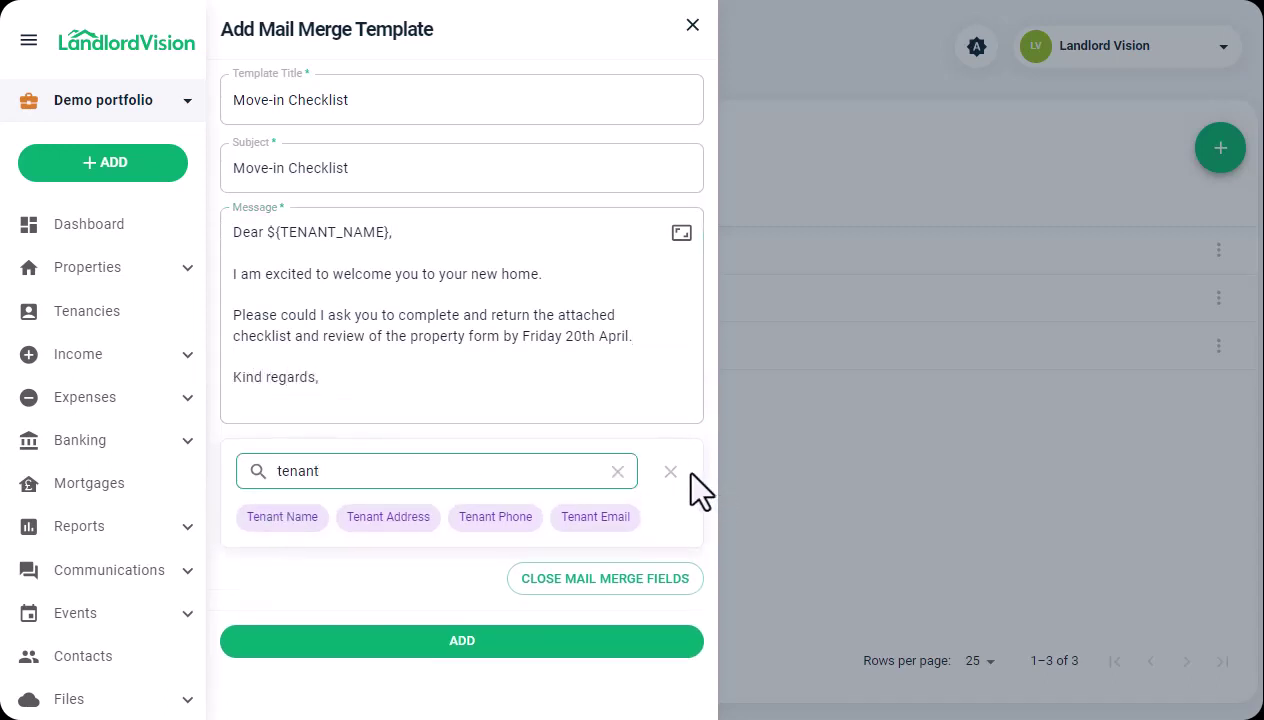
pyautogui.write('tenant')
pyautogui.press('BackSpace')
pyautogui.press('BackSpace')
pyautogui.press('BackSpace')
pyautogui.press('BackSpace')
pyautogui.press('BackSpace')
pyautogui.press('BackSpace')
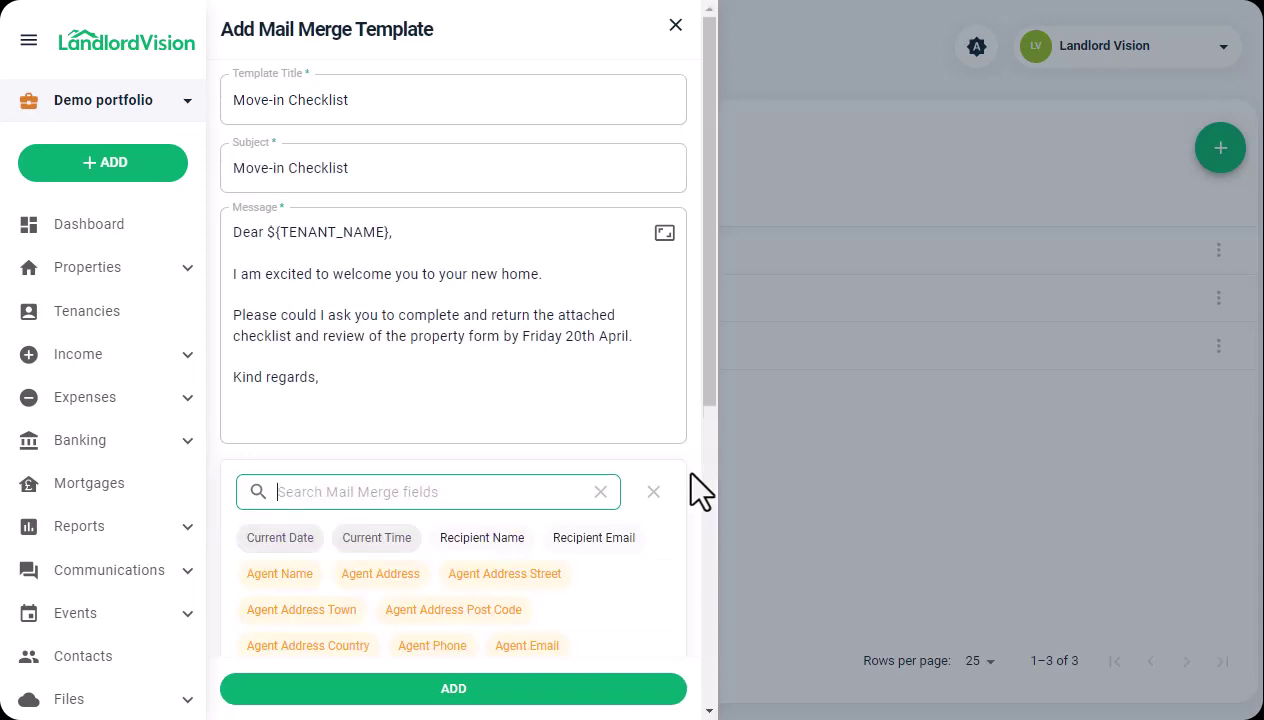
pyautogui.write('landl')
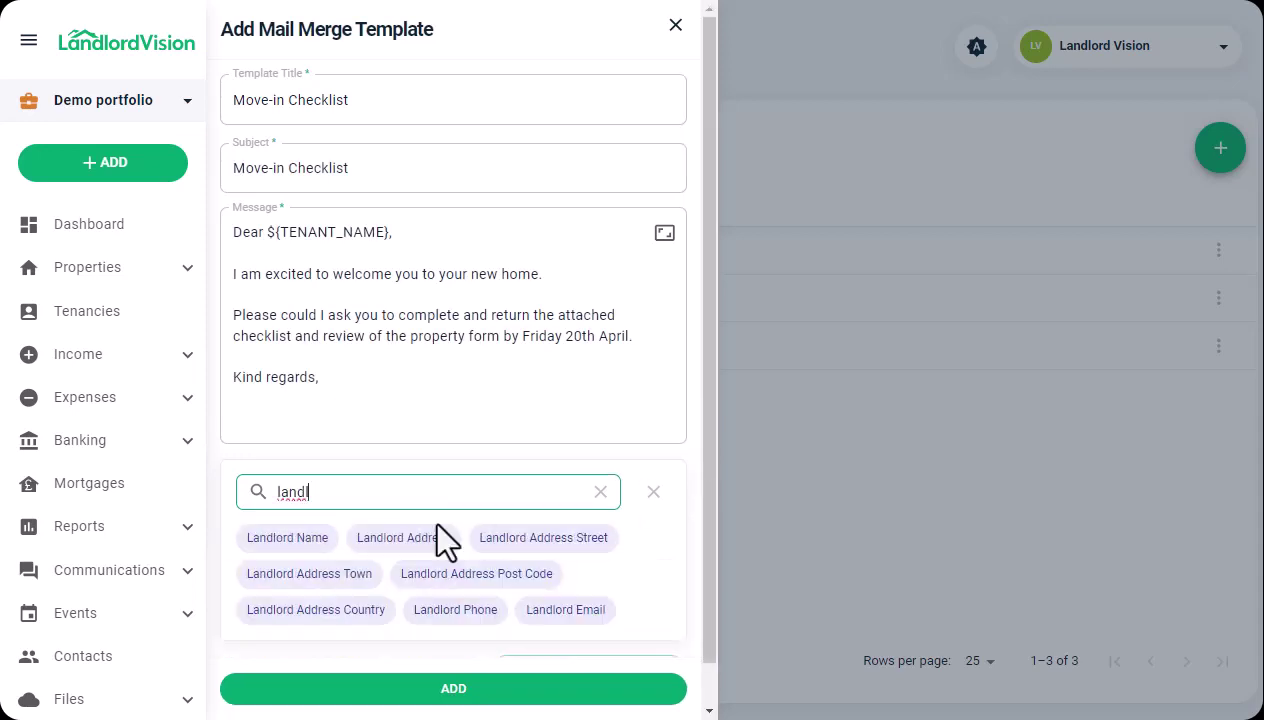
pyautogui.click(303, 543)
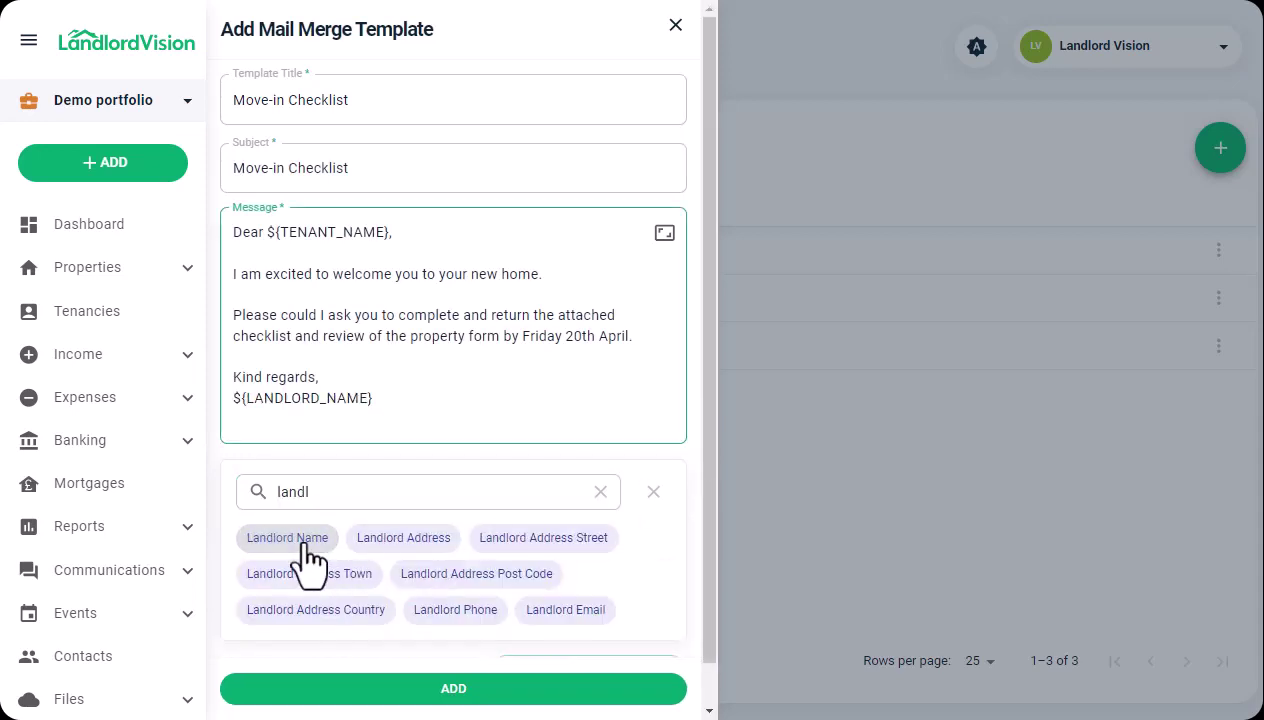
# Step: Insert the Landlord Address field on the line below the landlord name and save the new template
pyautogui.press('Return')
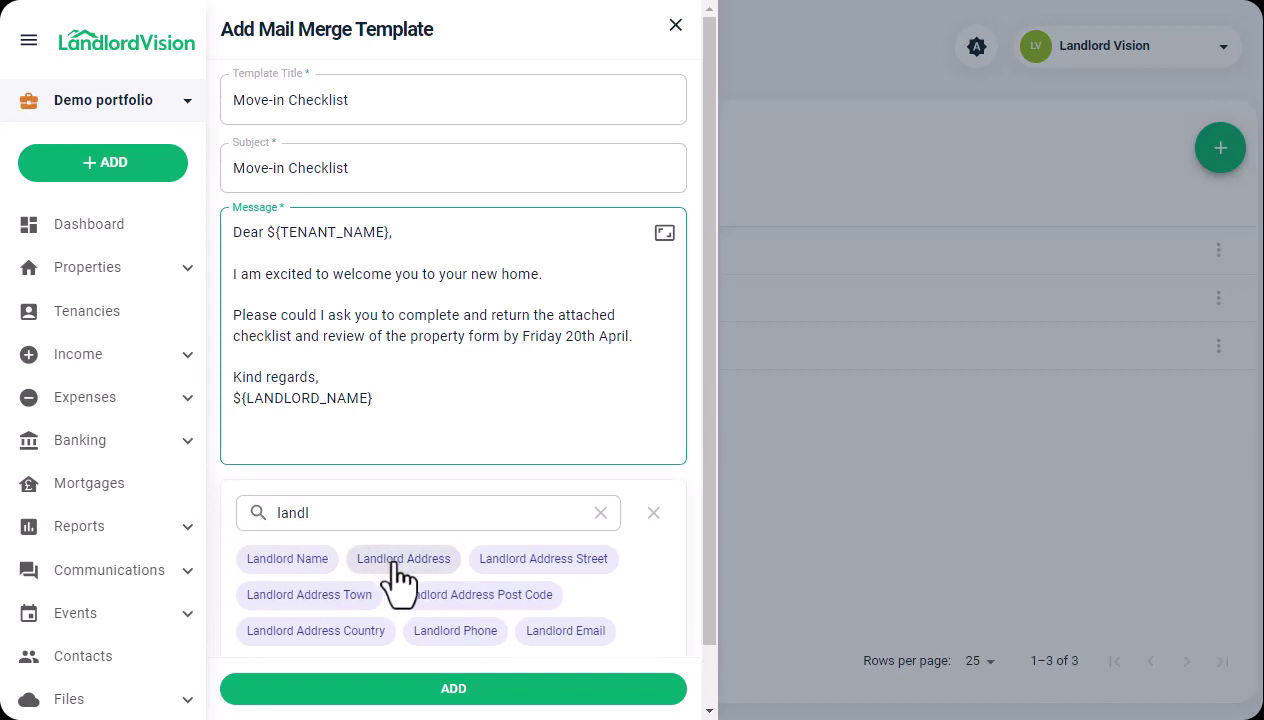
pyautogui.click(396, 565)
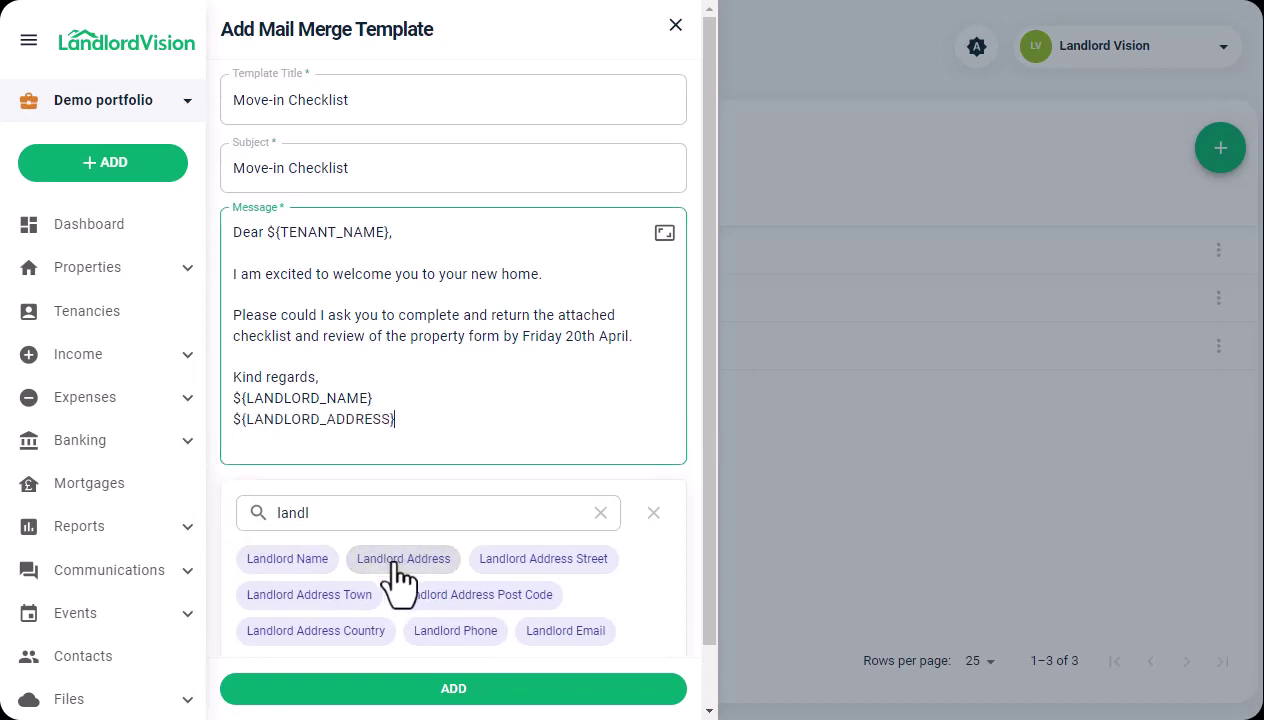
pyautogui.moveTo(708, 482); pyautogui.dragTo(707, 524)
pyautogui.click(651, 466)
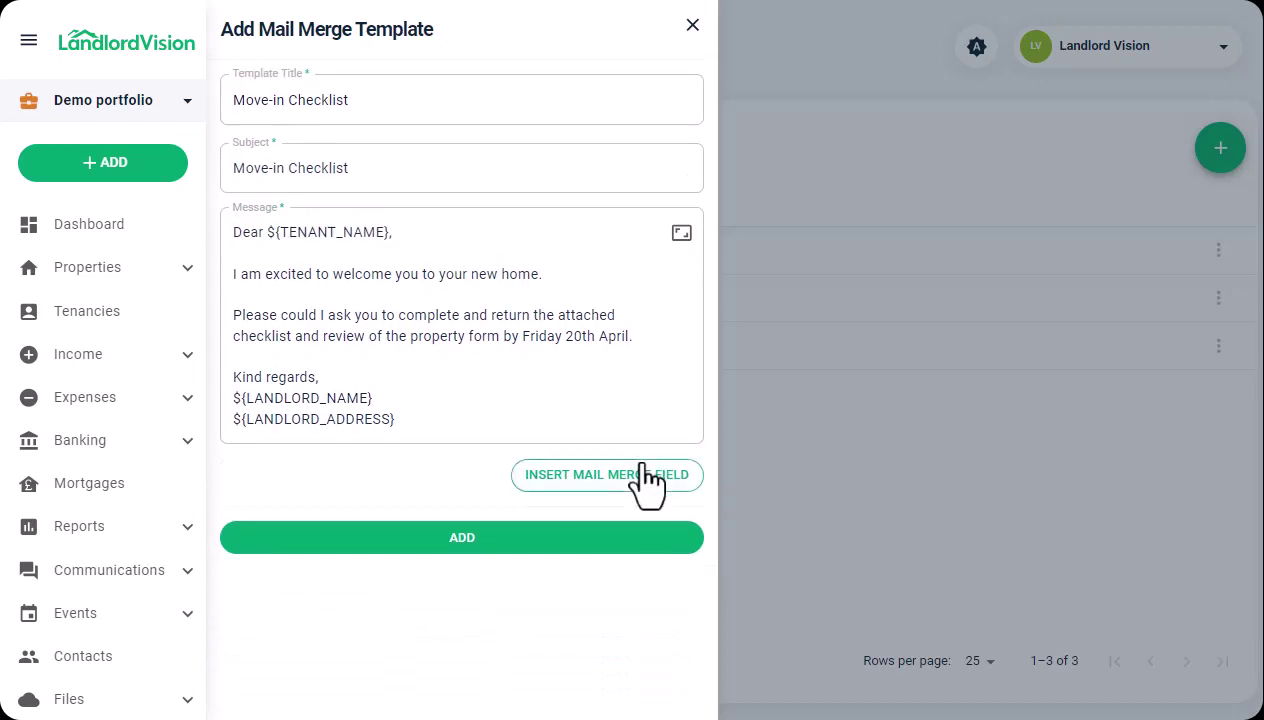
pyautogui.click(445, 556)
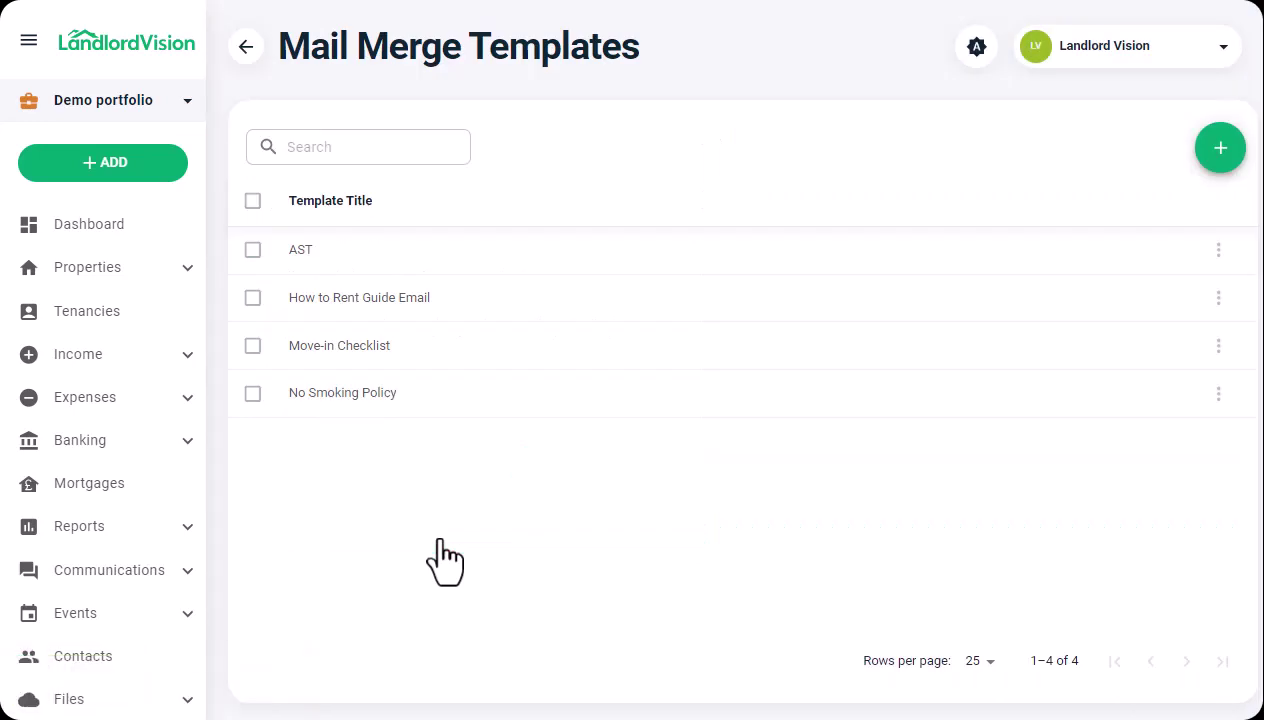
# Step: Apply the Move-in Checklist template to a new message from Sent Messages, and discard the message unsent
pyautogui.click(185, 576)
pyautogui.click(150, 612)
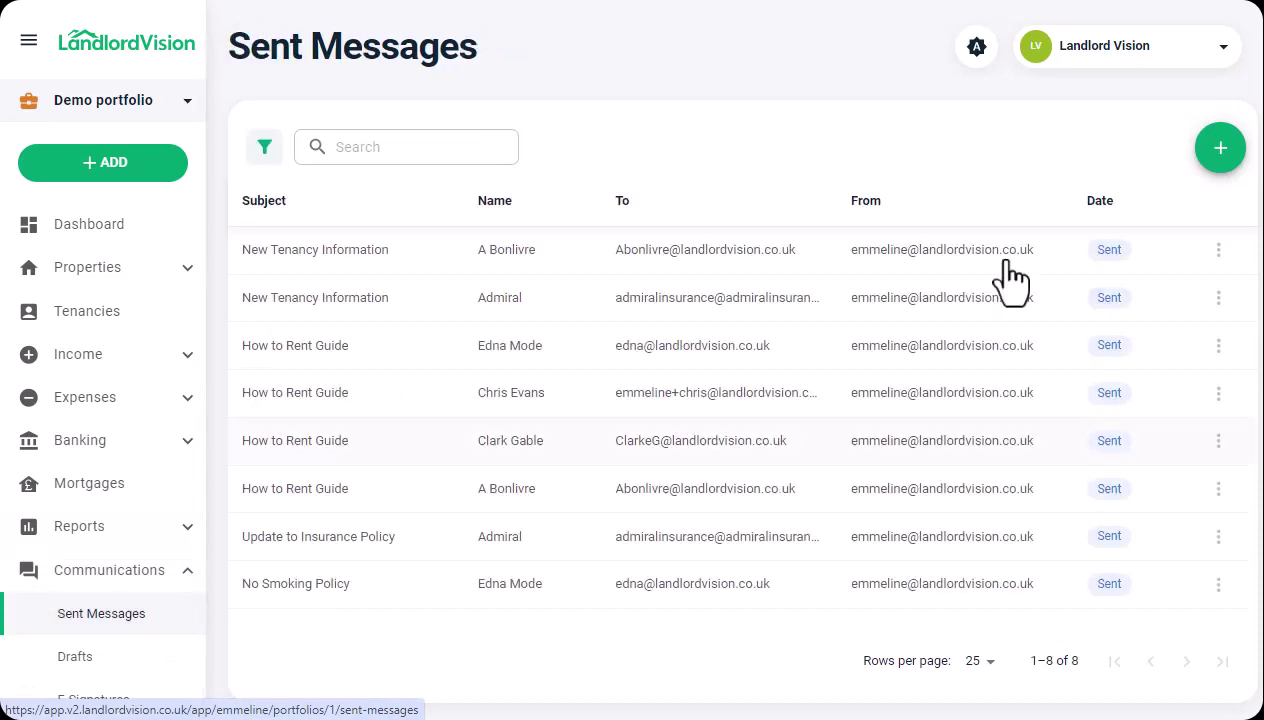
pyautogui.click(1220, 148)
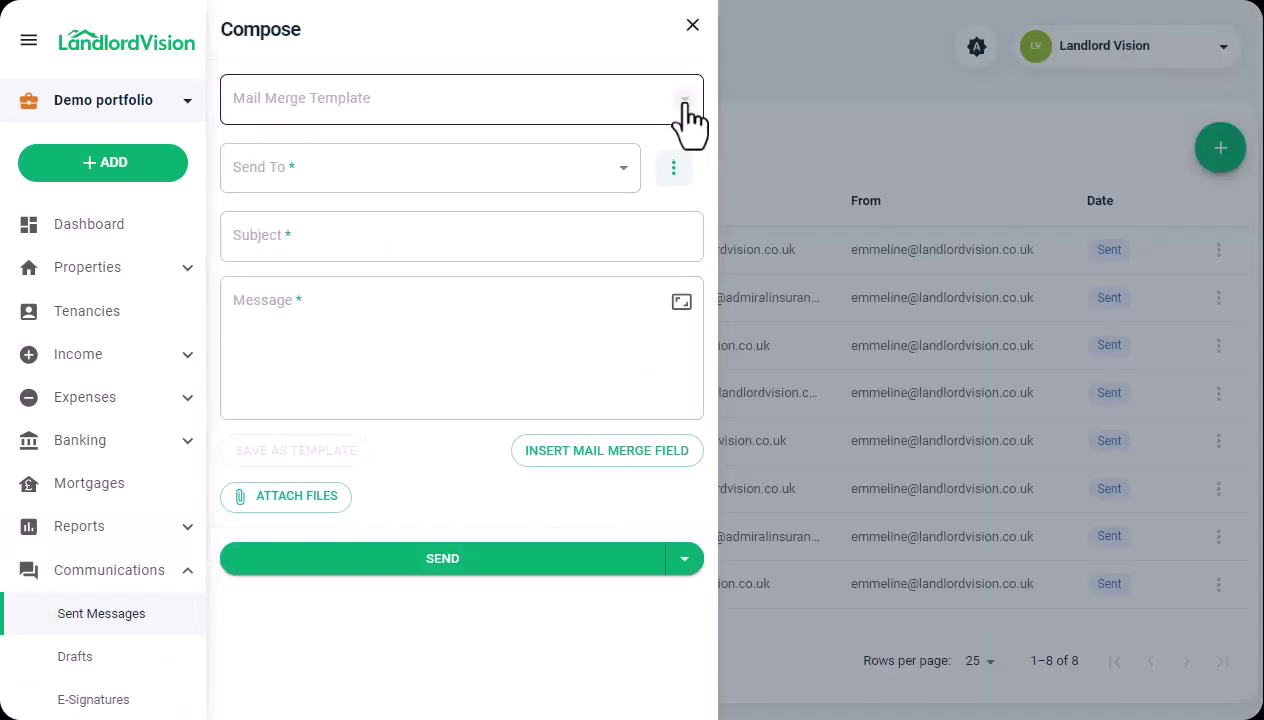
pyautogui.click(685, 102)
pyautogui.click(631, 210)
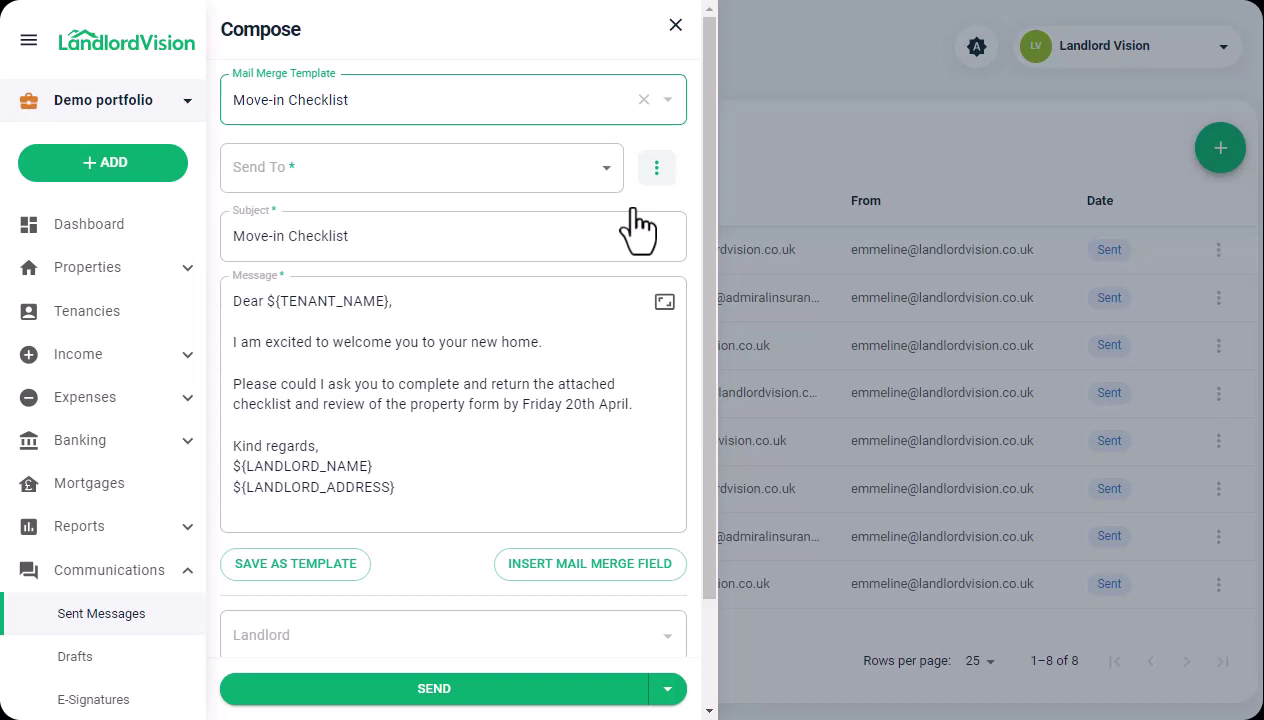
pyautogui.click(676, 28)
pyautogui.click(556, 458)
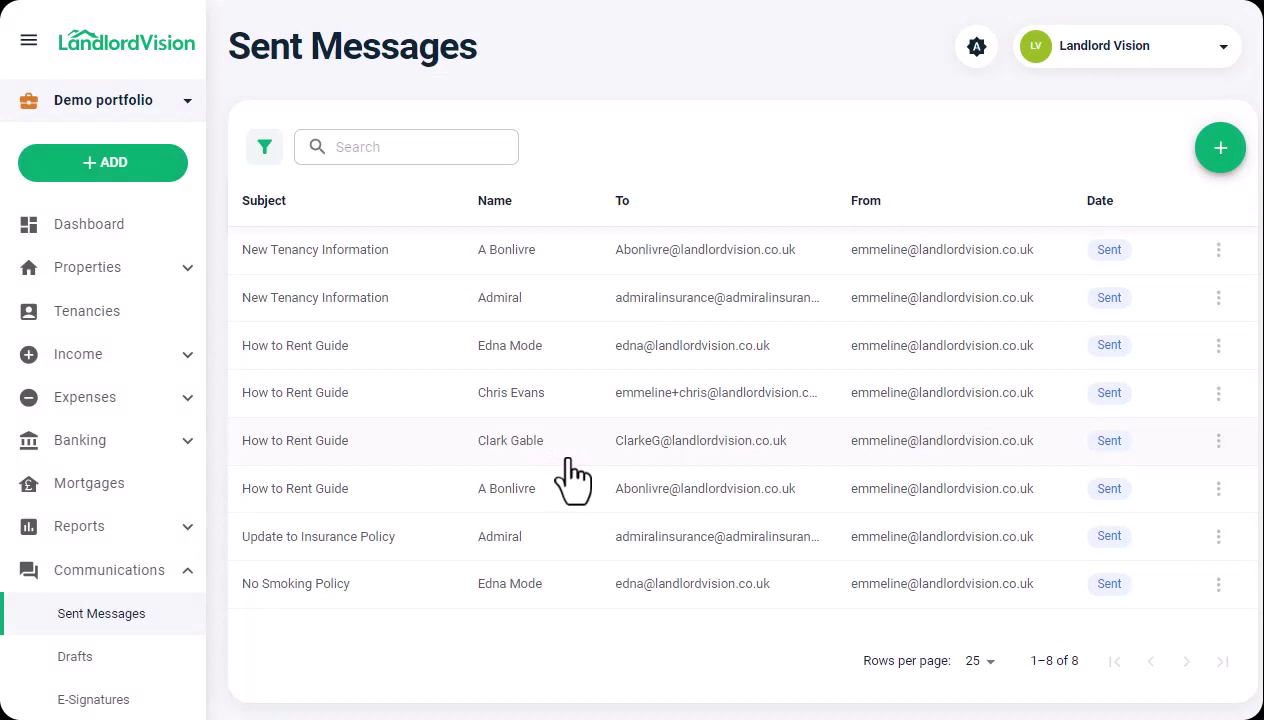